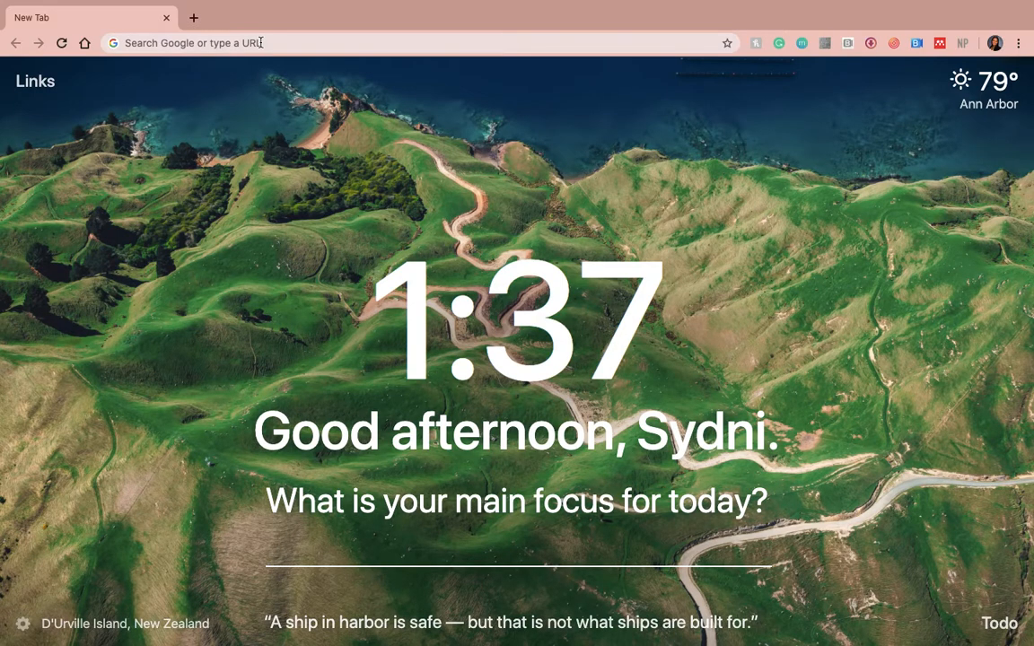
# Search Google for "pubmed", open the PubMed site and dismiss its COVID-19 notice.
pyautogui.click(260, 42)
pyautogui.write('pubmed')
pyautogui.press('Return')
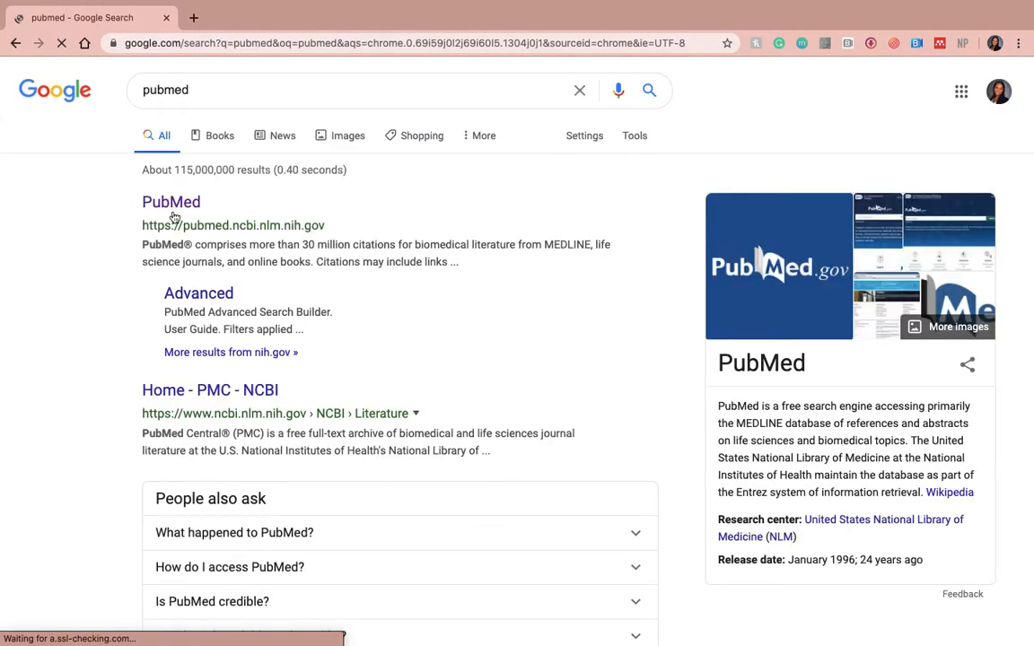
pyautogui.click(172, 211)
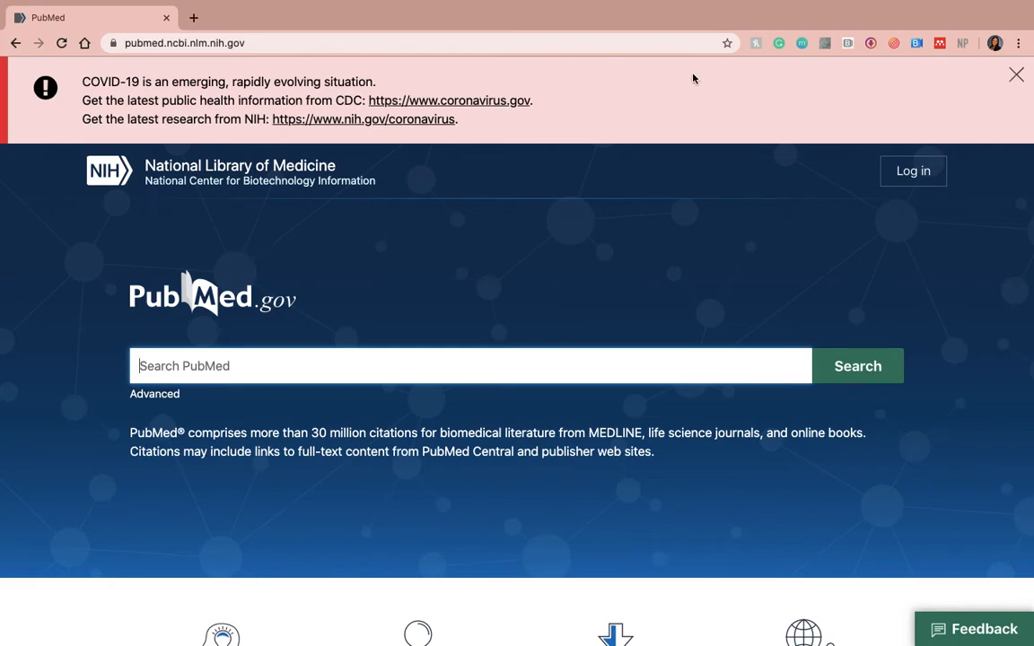
pyautogui.click(1015, 76)
# Search PubMed for "HIV AND Adolescents AND" followed by the author's full name.
pyautogui.click(464, 282)
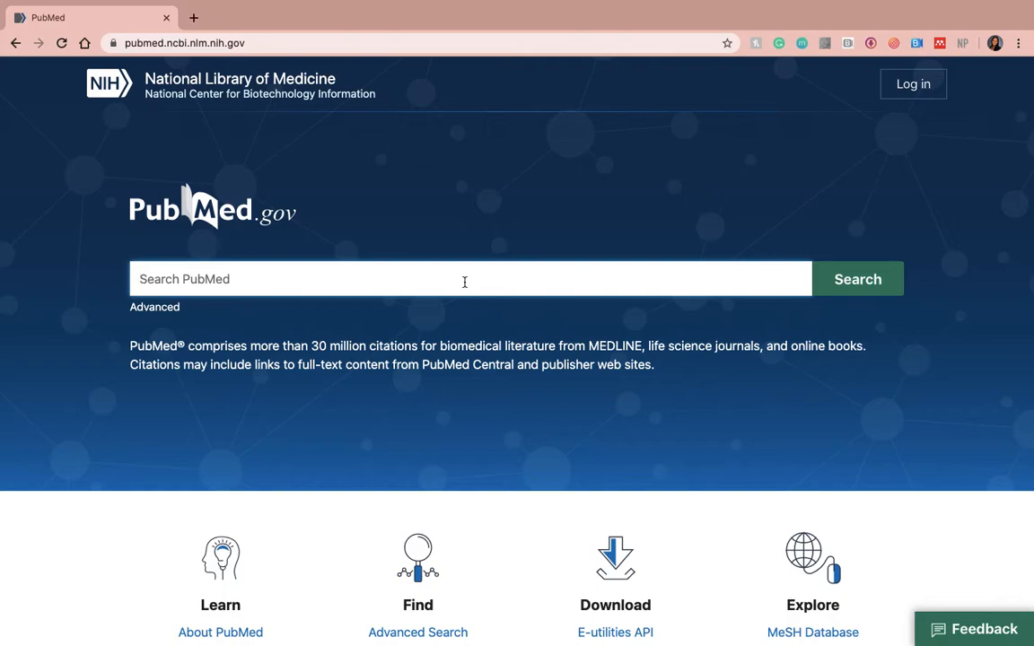
pyautogui.write('HIV ')
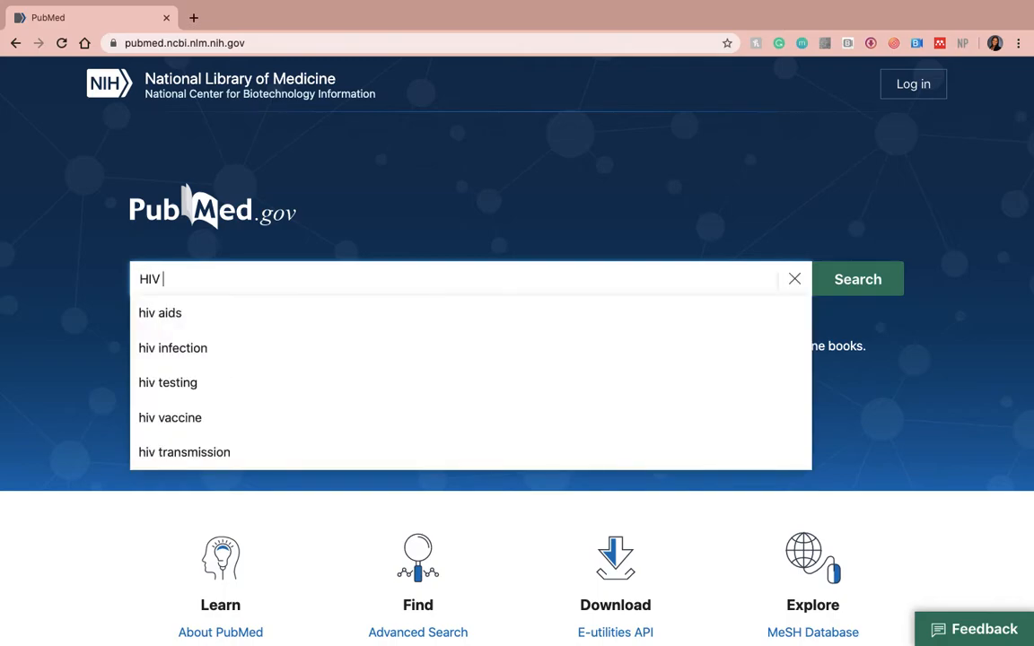
pyautogui.write('AND Ad')
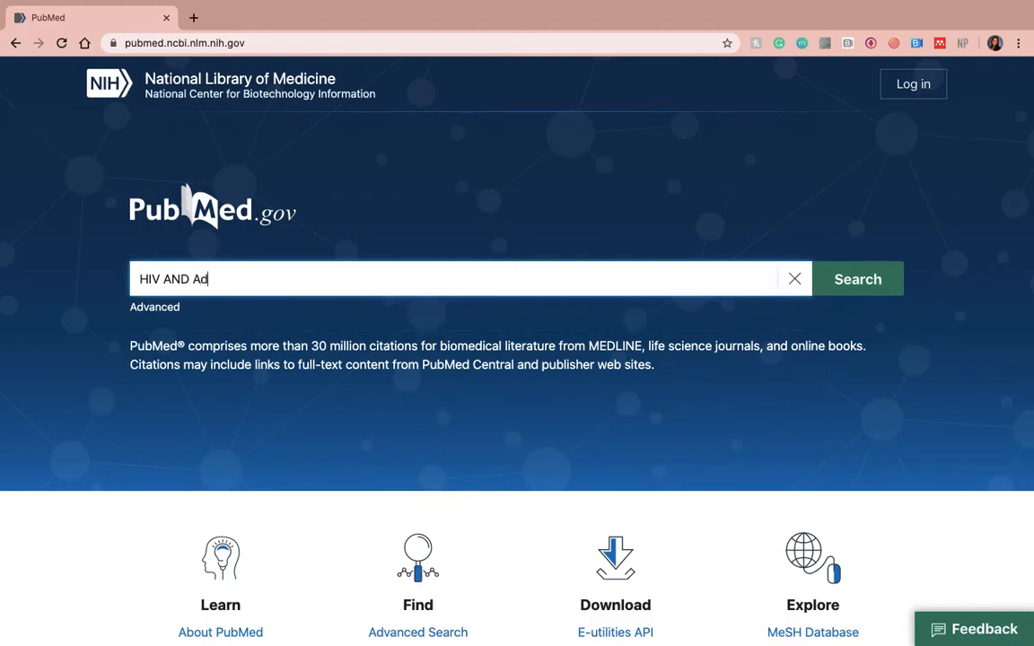
pyautogui.write('olescents AND D')
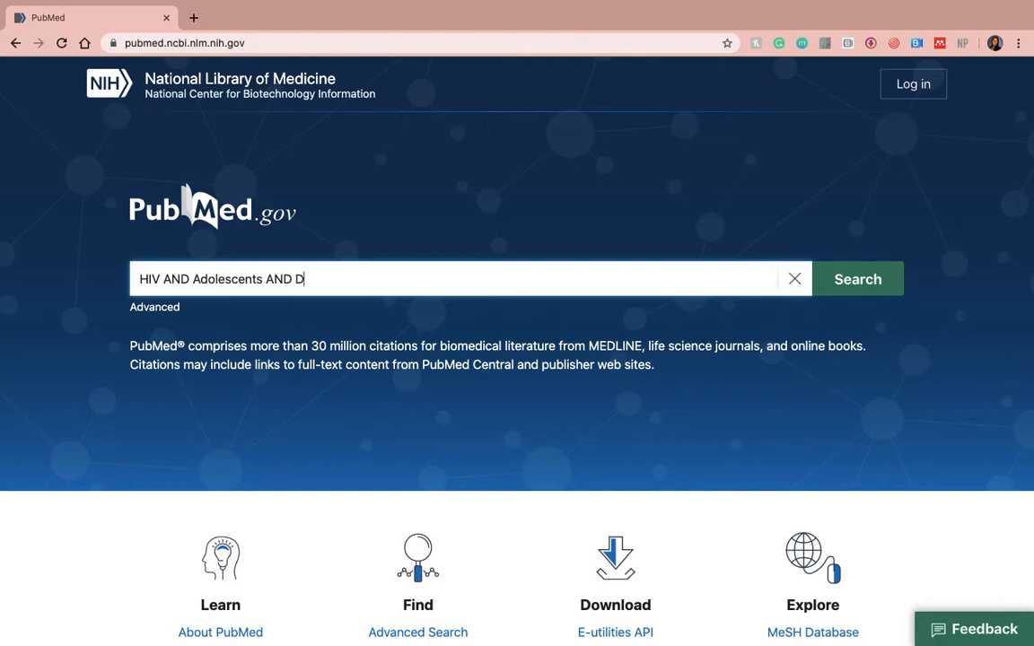
pyautogui.write('avid Cordova')
pyautogui.press('Return')
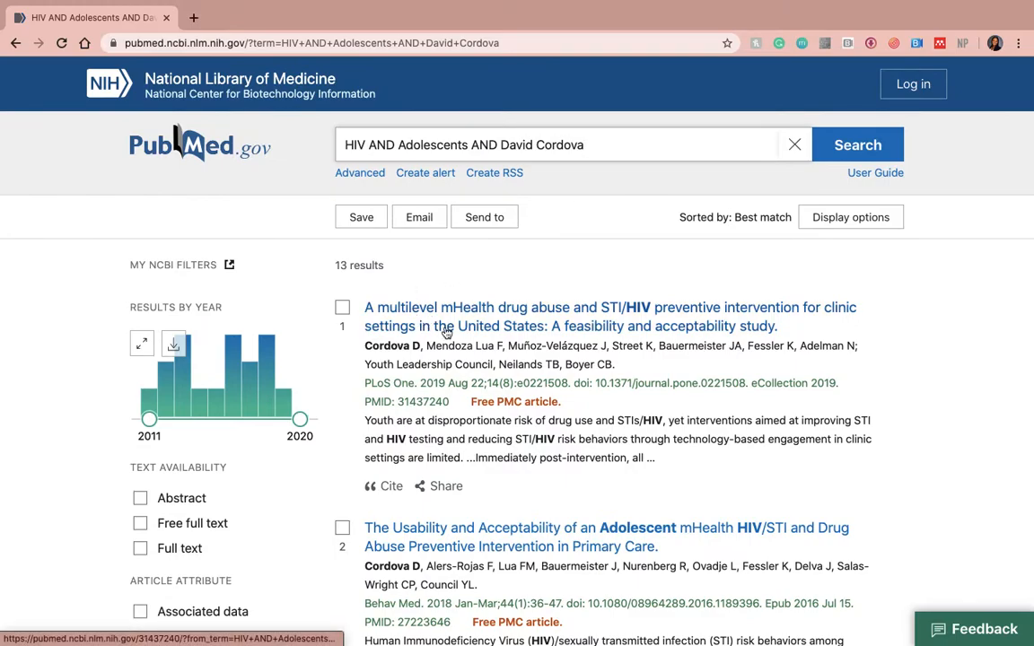
# Look over the search results and open the article on a multilevel mHealth drug abuse and STI/HIV preventive intervention for clinic settings.
pyautogui.scroll(-1, 447, 328)
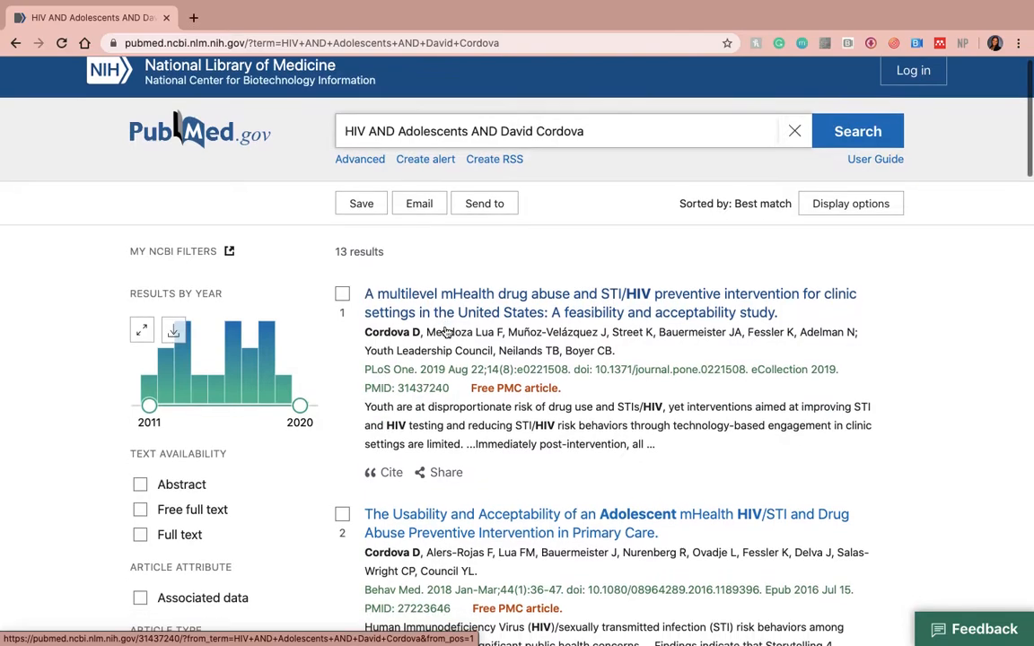
pyautogui.scroll(-2, 446, 325)
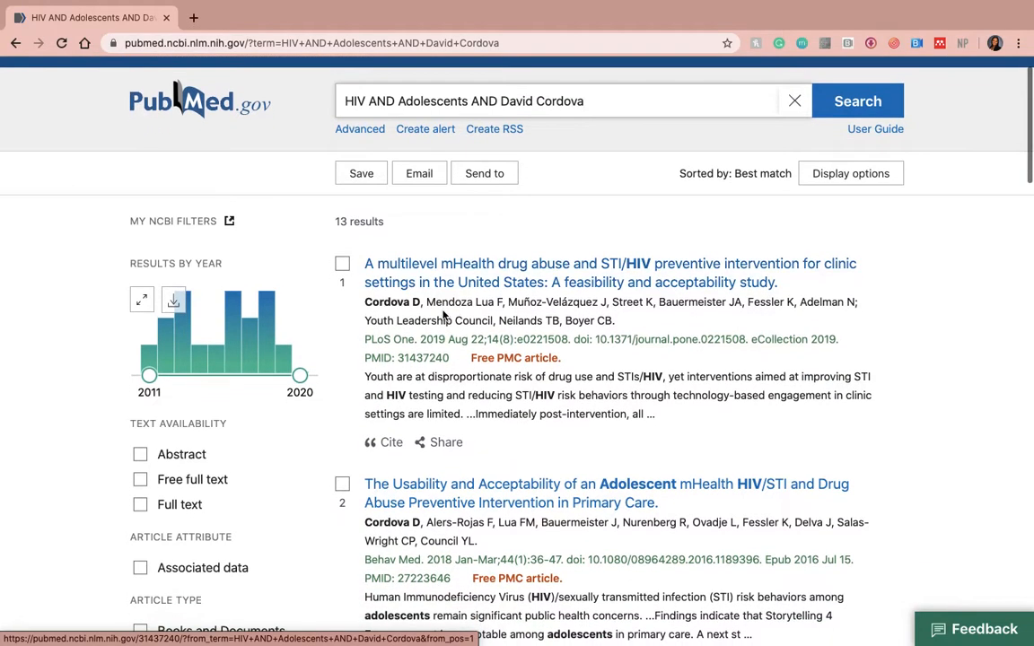
pyautogui.scroll(-5, 446, 297)
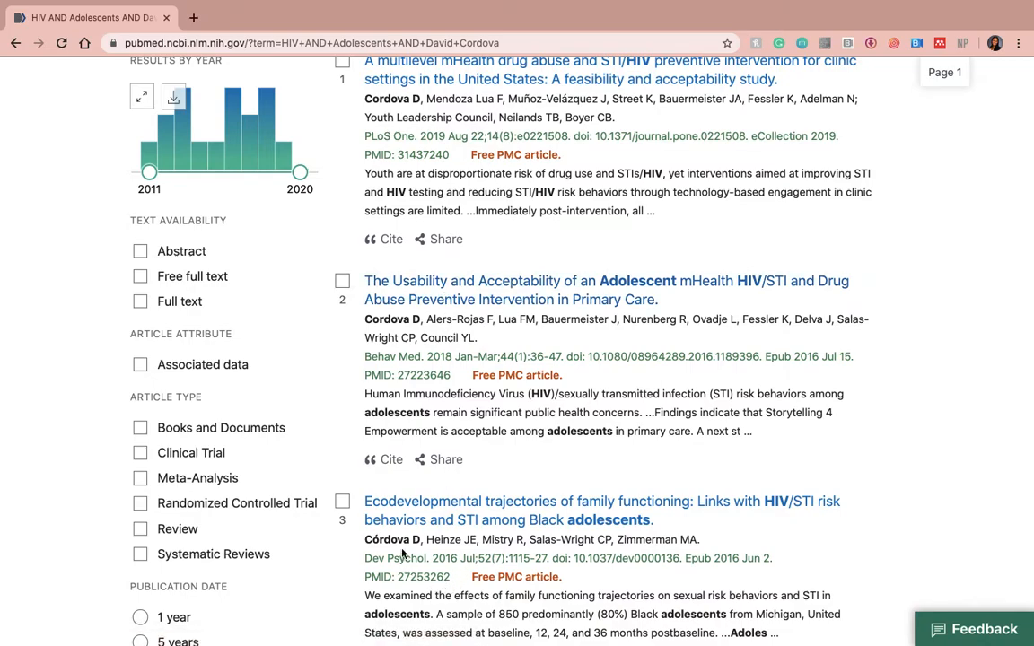
pyautogui.scroll(-3, 404, 554)
pyautogui.scroll(-3, 402, 554)
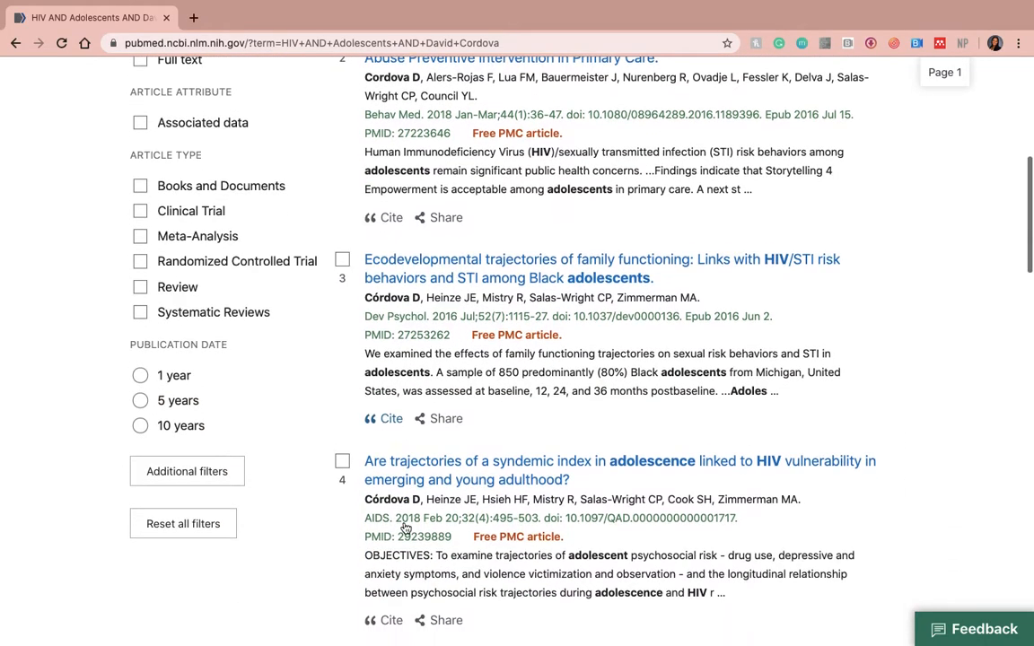
pyautogui.scroll(12, 404, 523)
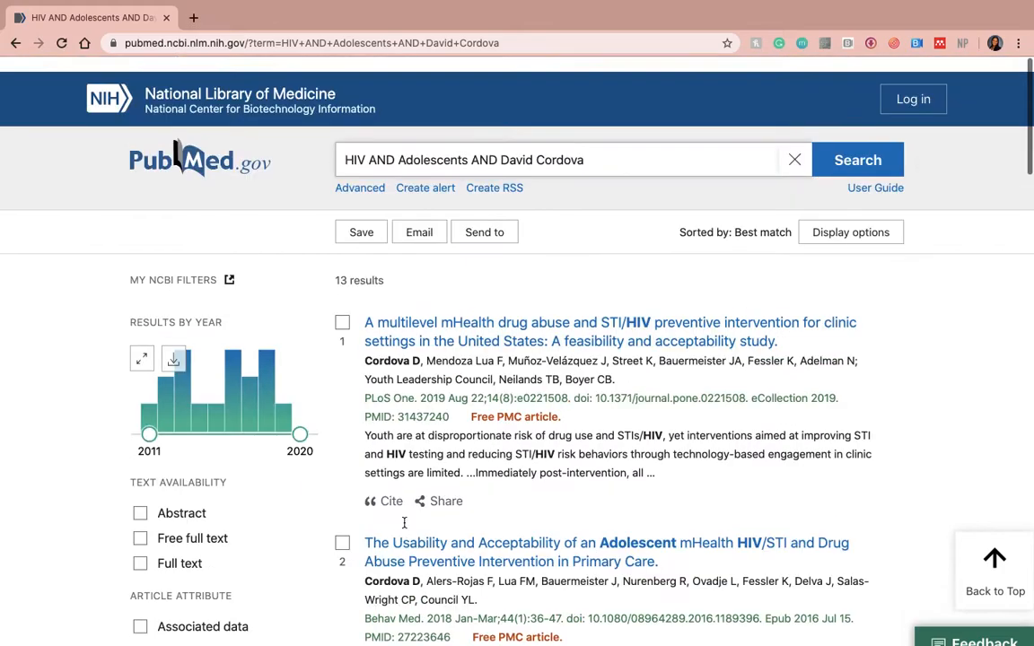
pyautogui.click(480, 306)
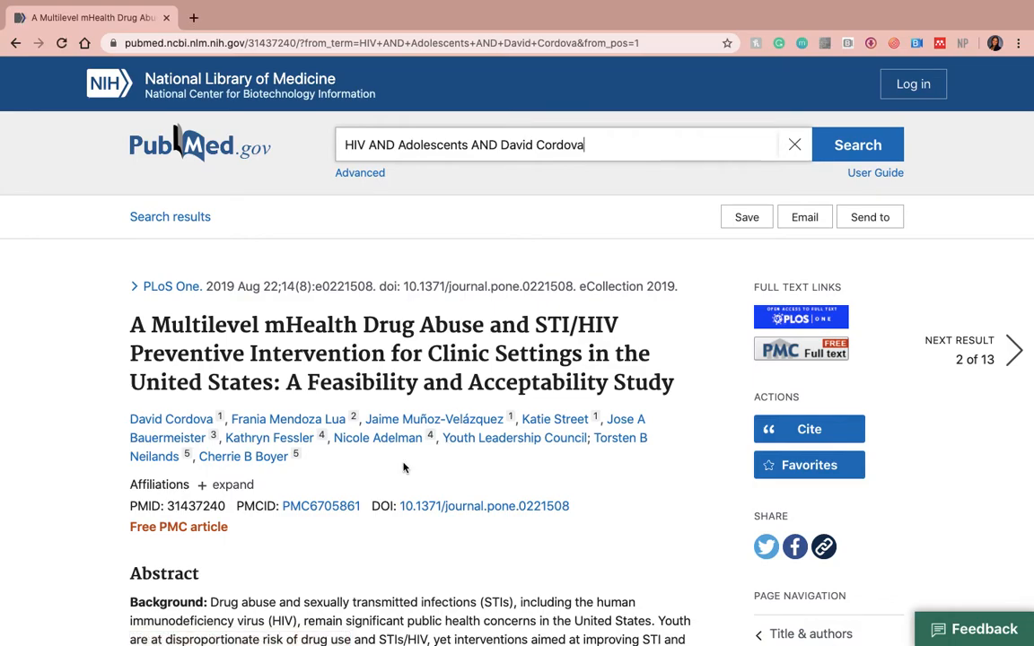
# Review the article's abstract and open its free PMC full text.
pyautogui.scroll(-1, 403, 468)
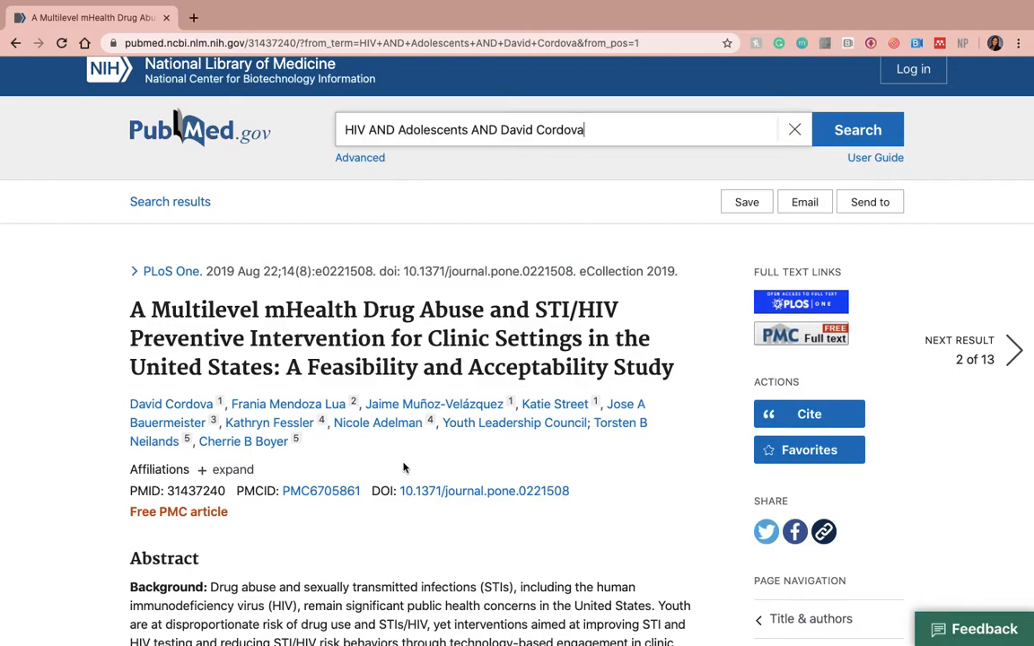
pyautogui.scroll(-1, 403, 467)
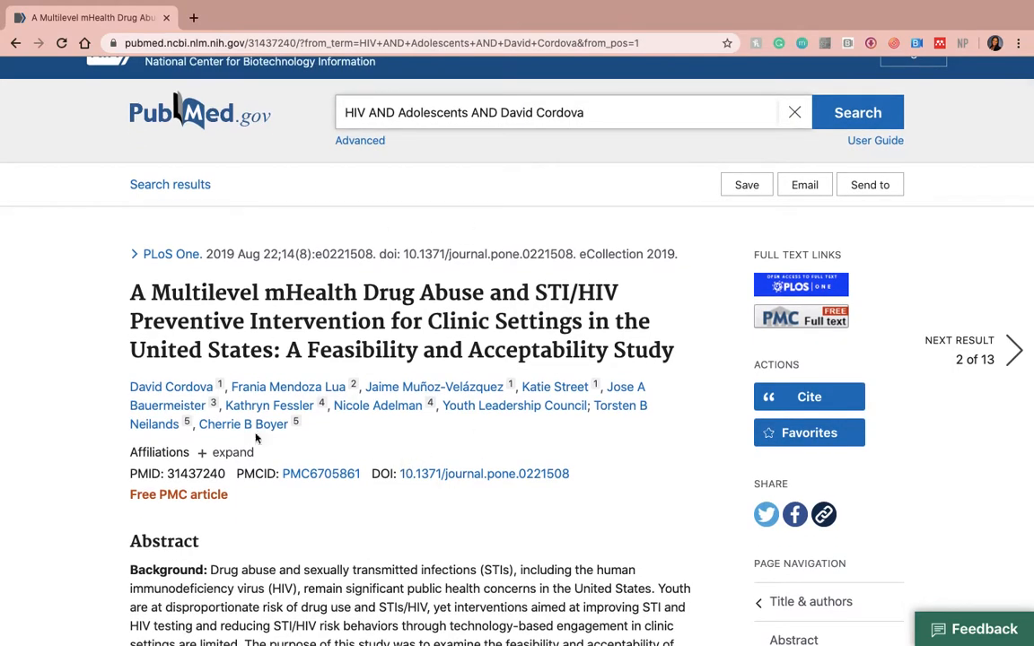
pyautogui.scroll(-3, 310, 489)
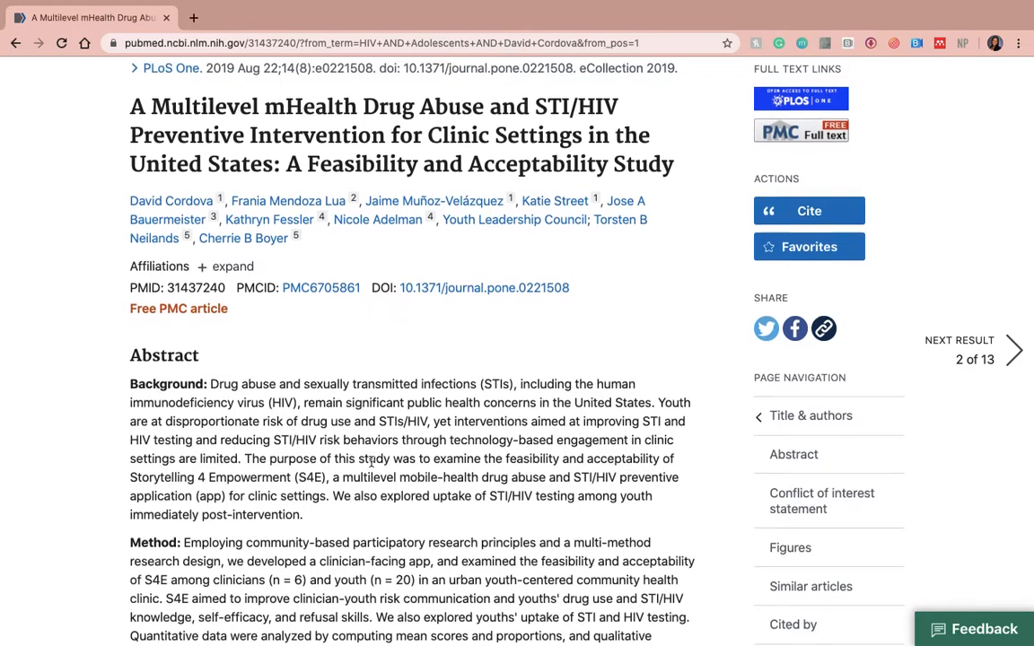
pyautogui.scroll(1, 371, 460)
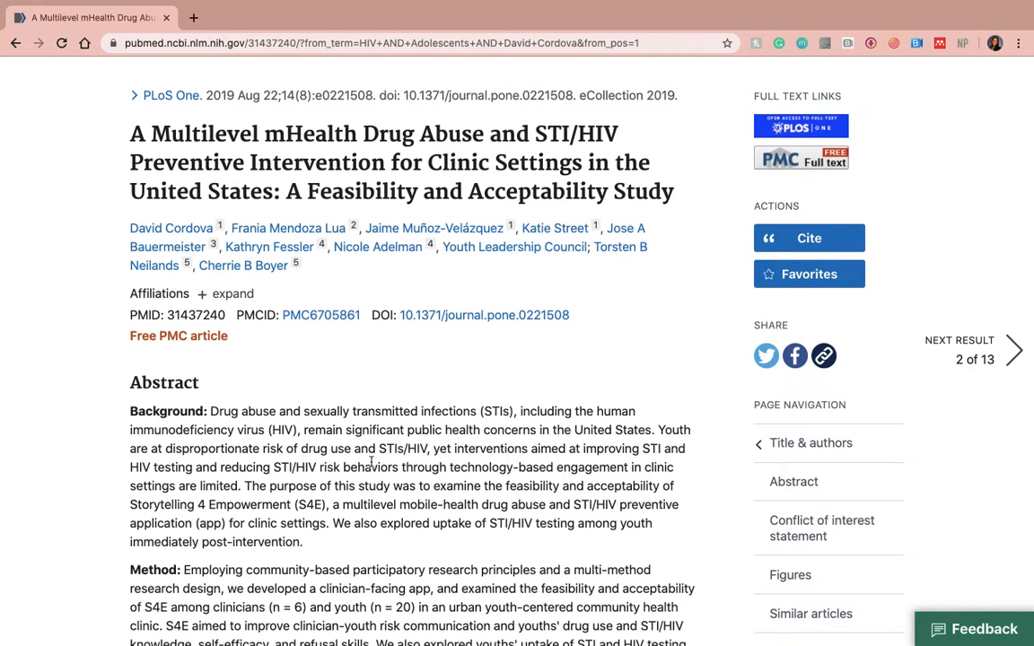
pyautogui.scroll(1, 370, 460)
pyautogui.scroll(3, 371, 460)
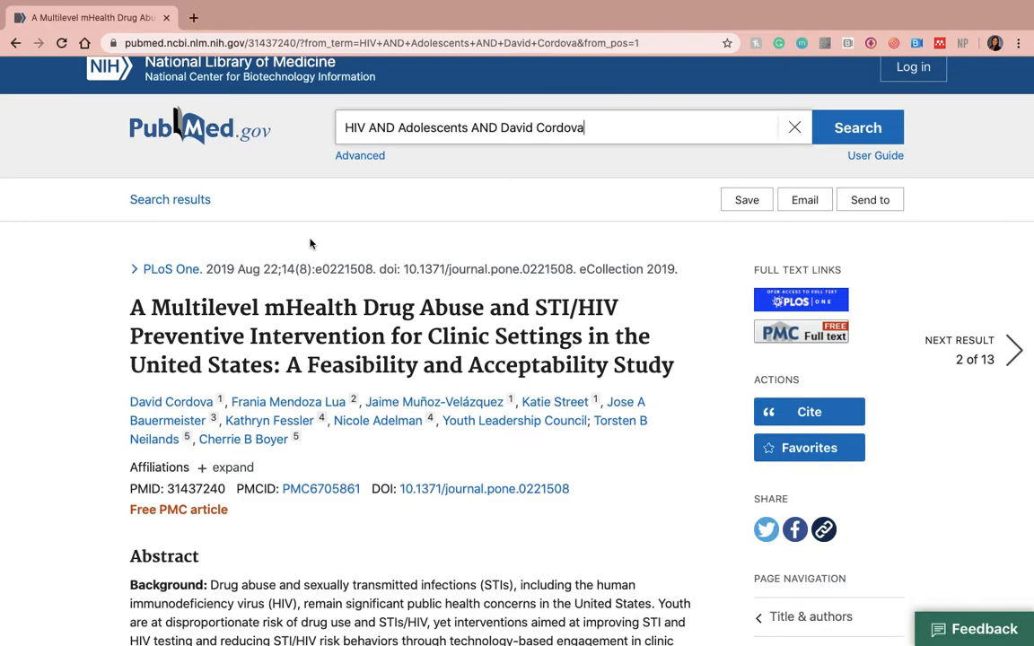
pyautogui.click(782, 339)
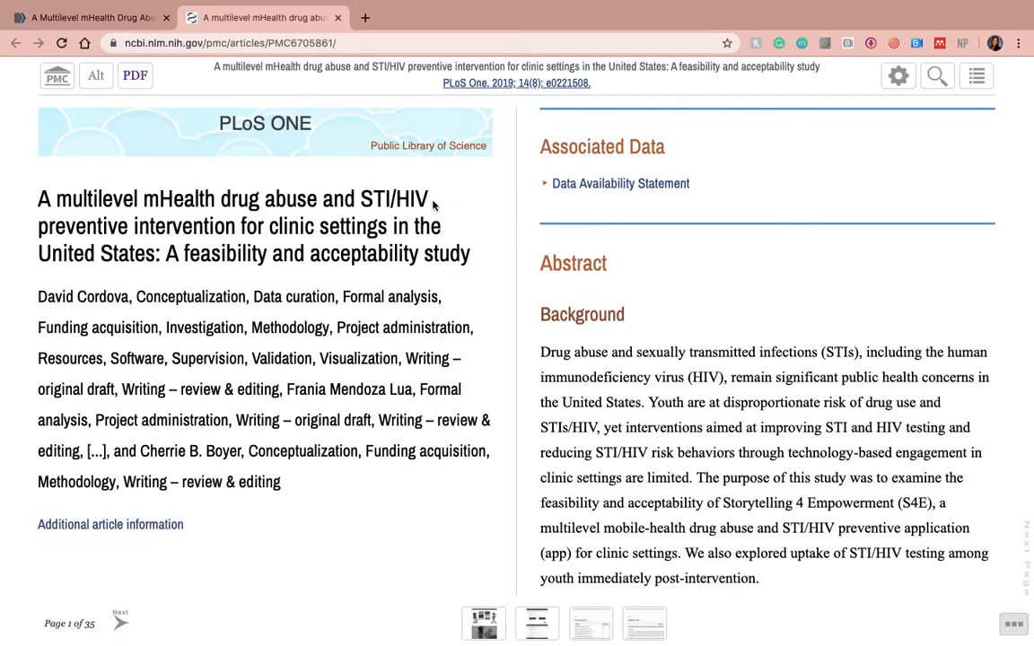
# Skim the full-text pages and open the PDF version of the article.
pyautogui.scroll(-4, 391, 302)
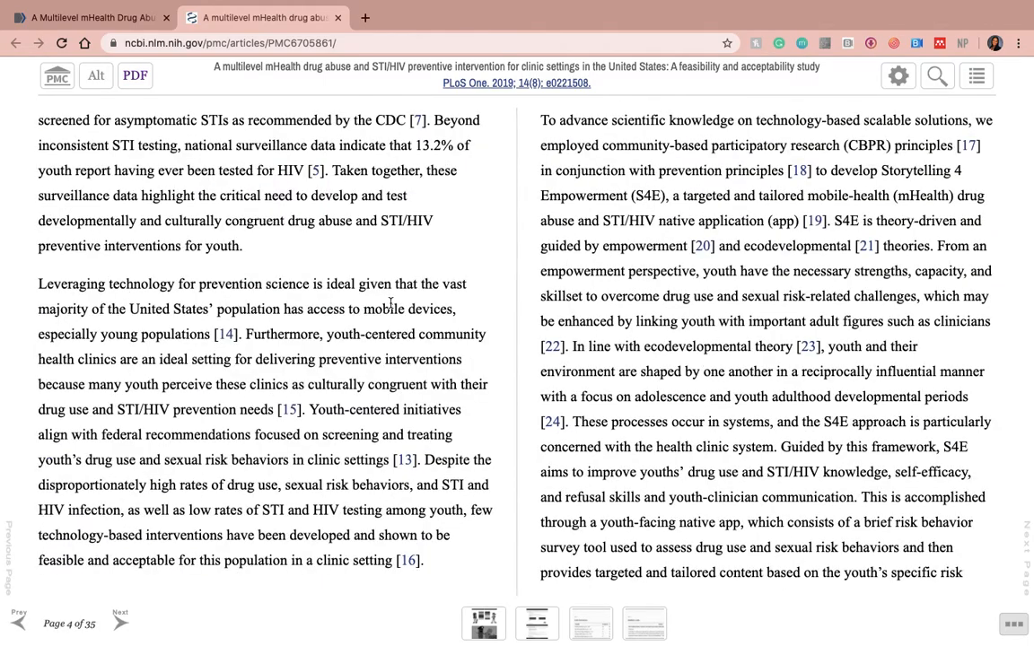
pyautogui.scroll(-5, 390, 303)
pyautogui.scroll(2, 390, 304)
pyautogui.scroll(3, 390, 302)
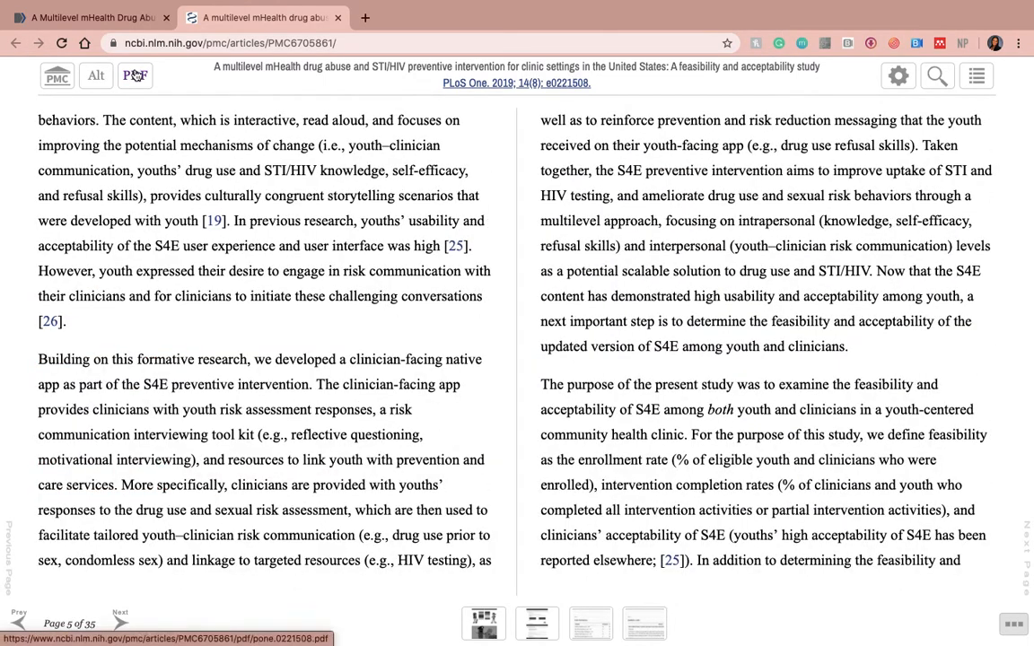
pyautogui.click(134, 75)
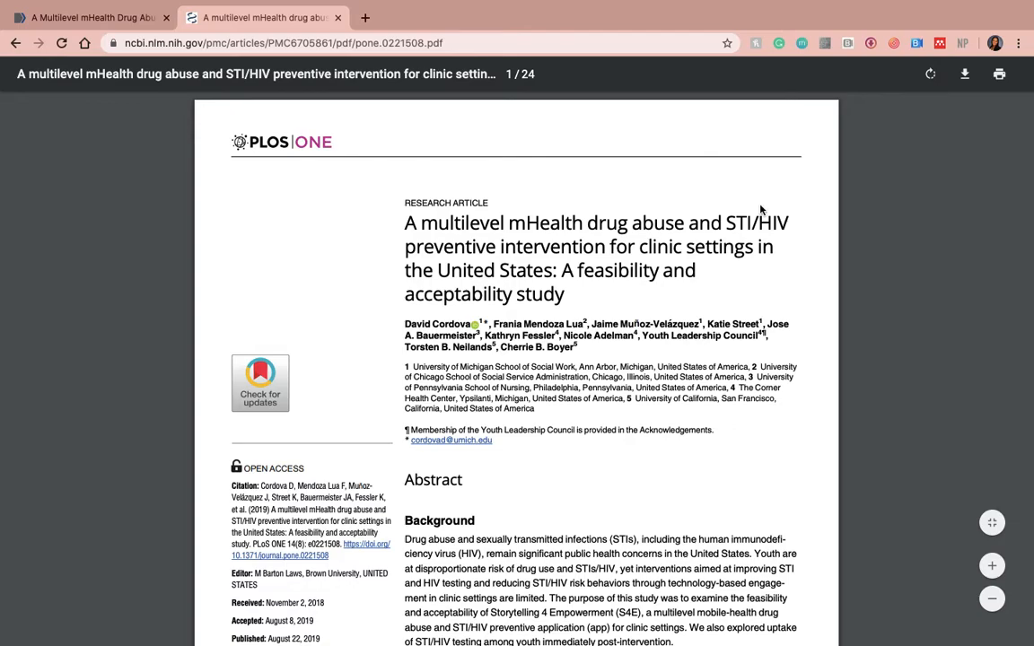
# Download the article PDF to Downloads, naming it with the author's surname followed by "Paper Mendelay Example".
pyautogui.click(964, 73)
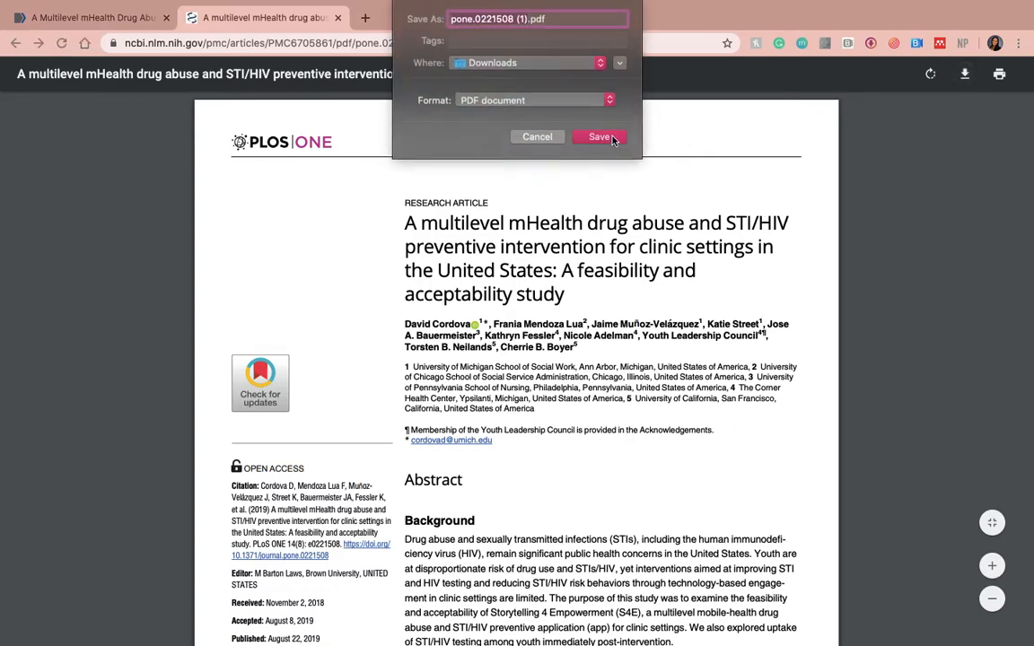
pyautogui.write('COrdov')
pyautogui.write('a Paper')
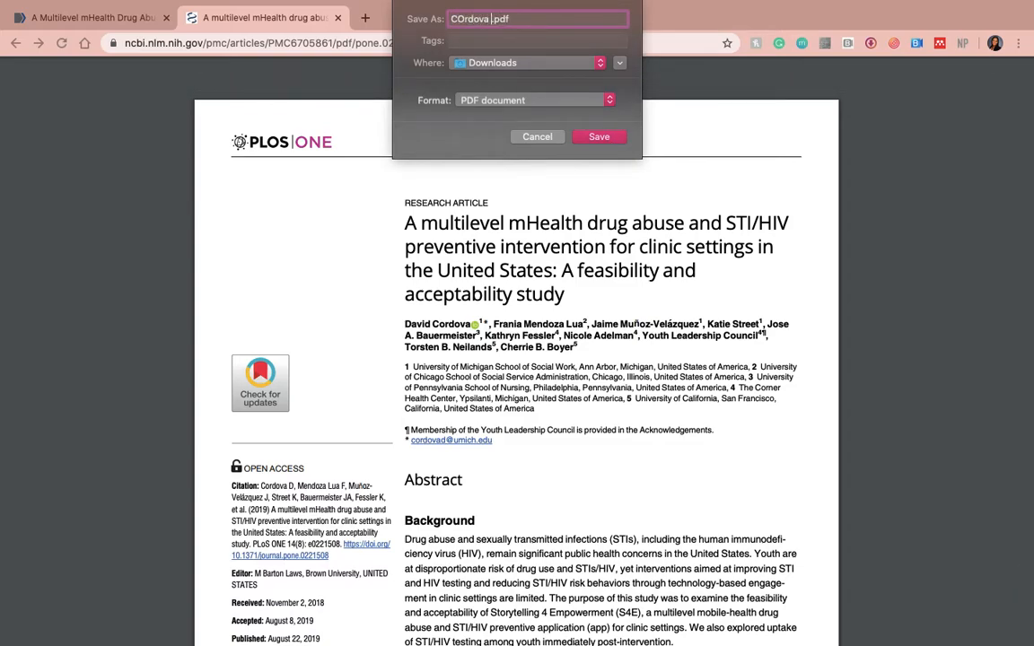
pyautogui.write(' Mendelay Ex')
pyautogui.write('ample')
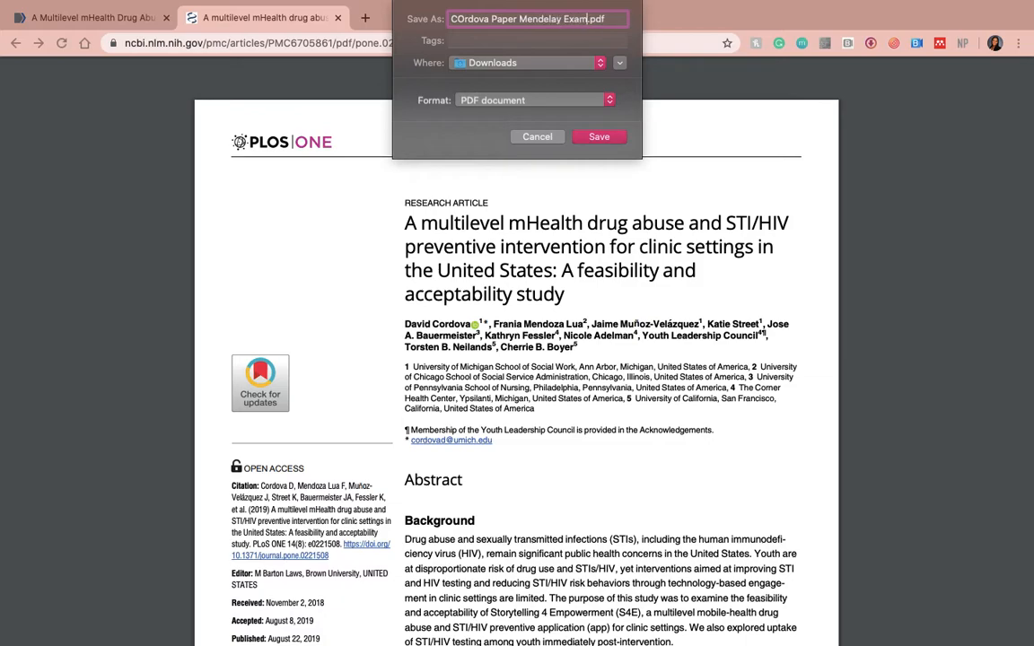
pyautogui.press('Return')
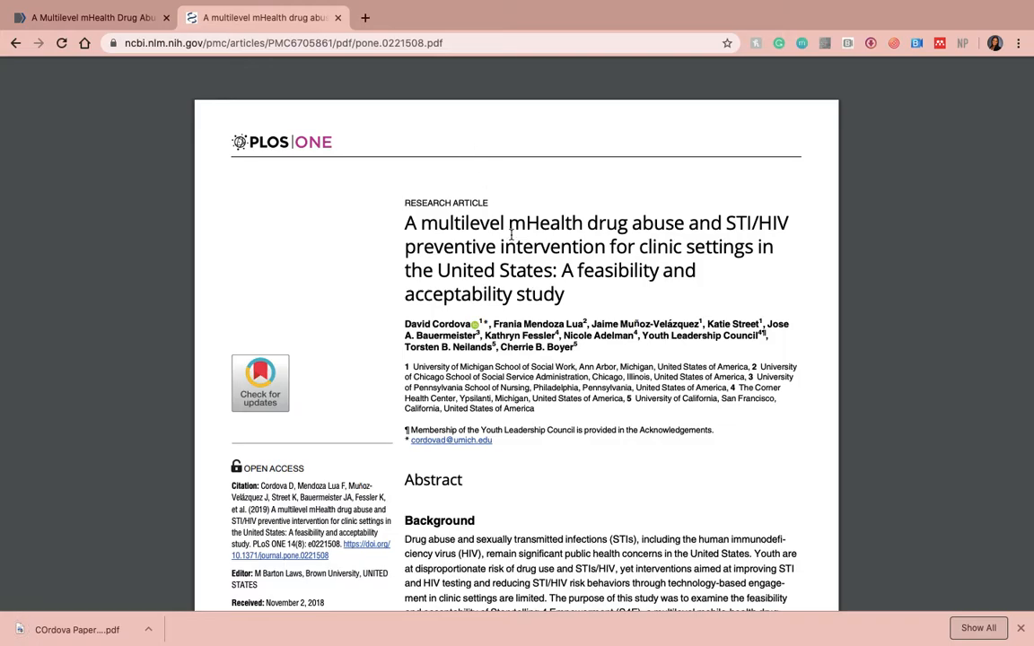
# Switch to Mendeley Desktop and make its window full screen.
pyautogui.hotkey('ctrl', 'Left')
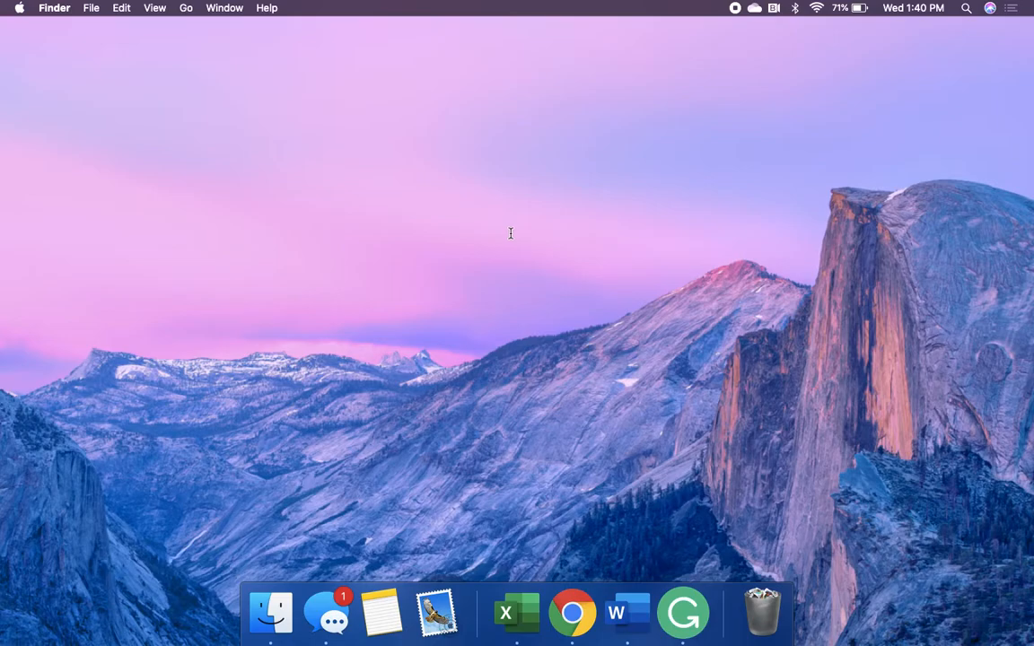
pyautogui.press('F4')
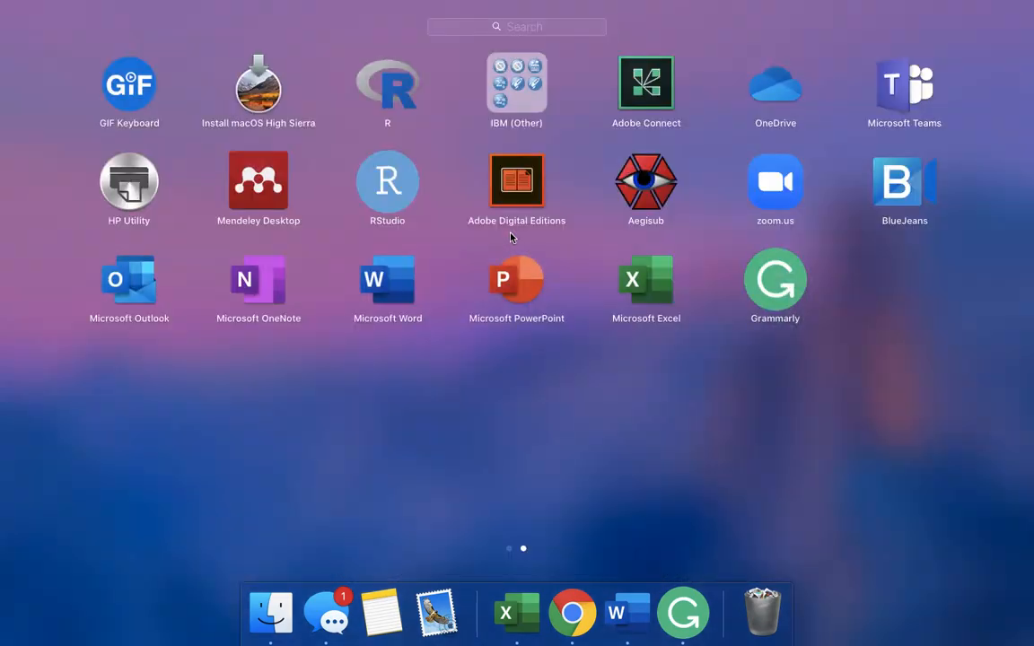
pyautogui.click(256, 179)
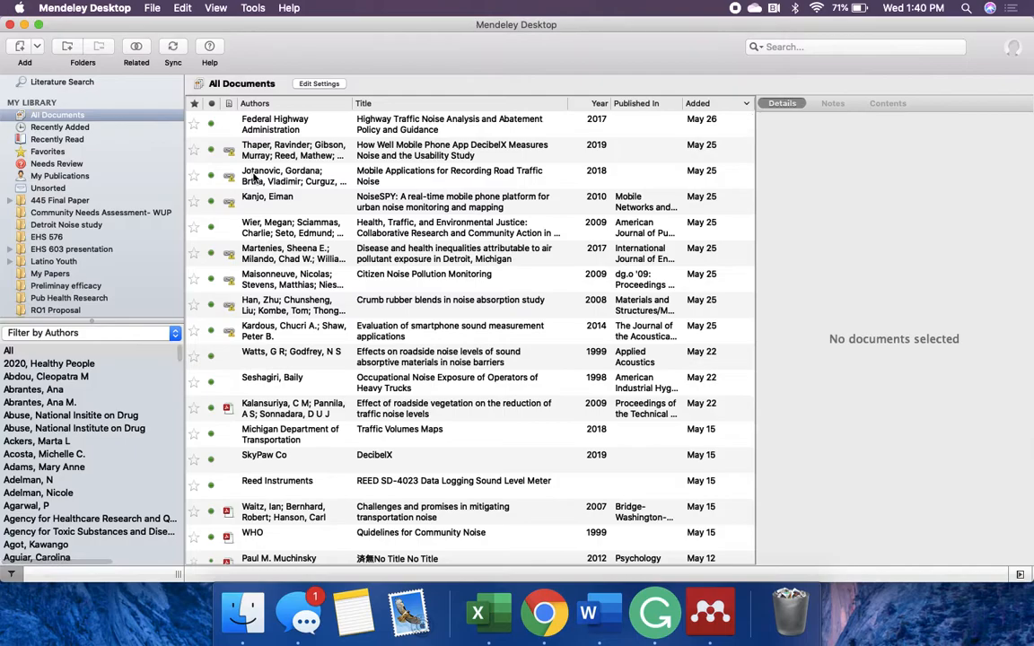
pyautogui.click(39, 25)
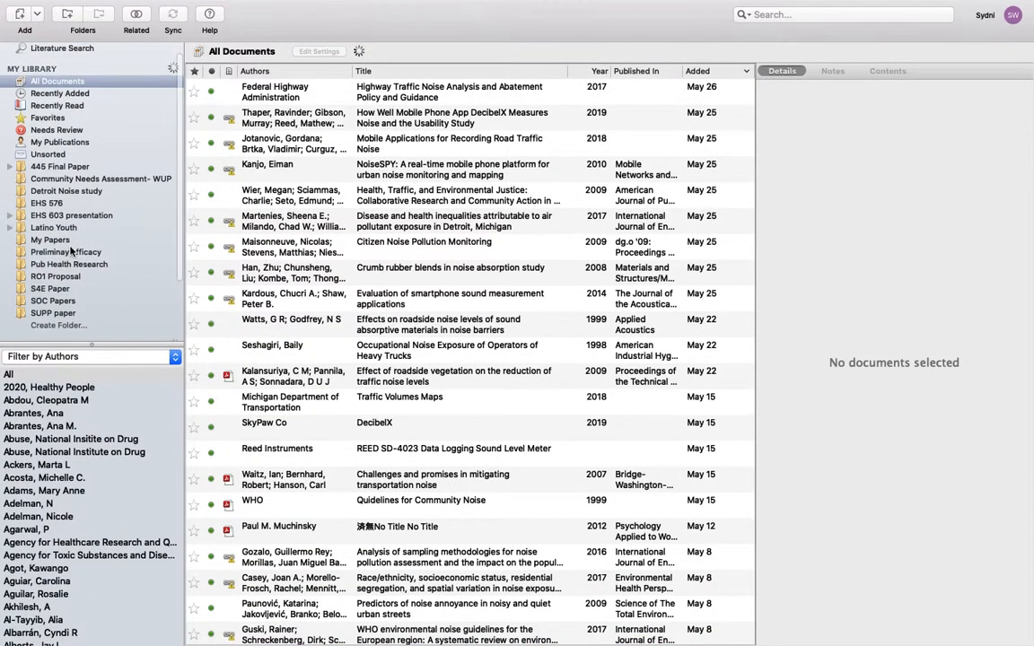
# Open the RO1 Proposal folder in the library and look through its documents.
pyautogui.scroll(-3, 56, 116)
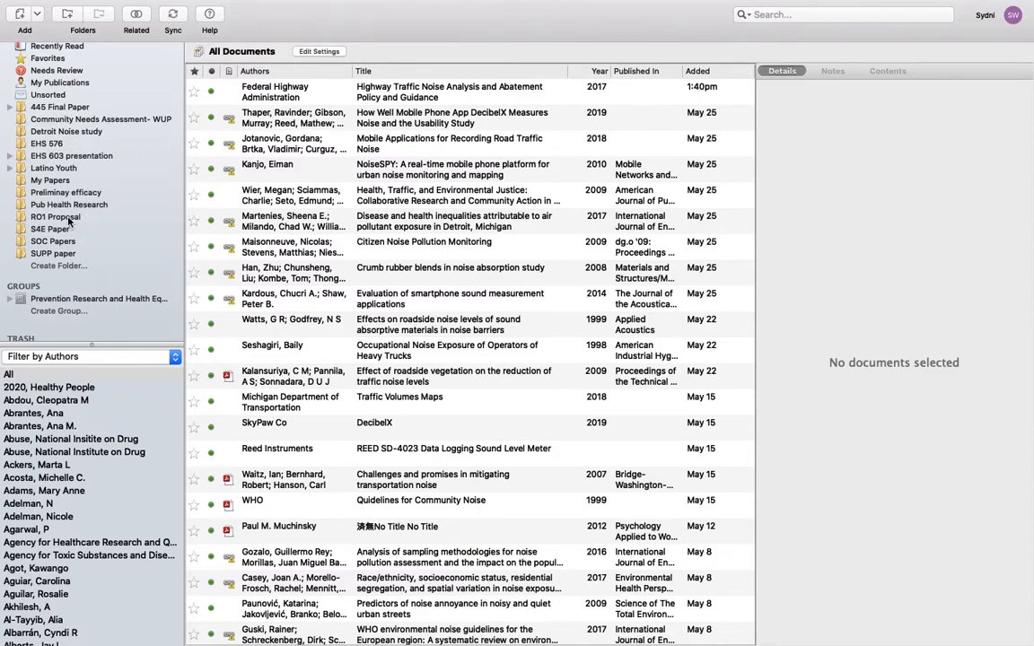
pyautogui.click(58, 217)
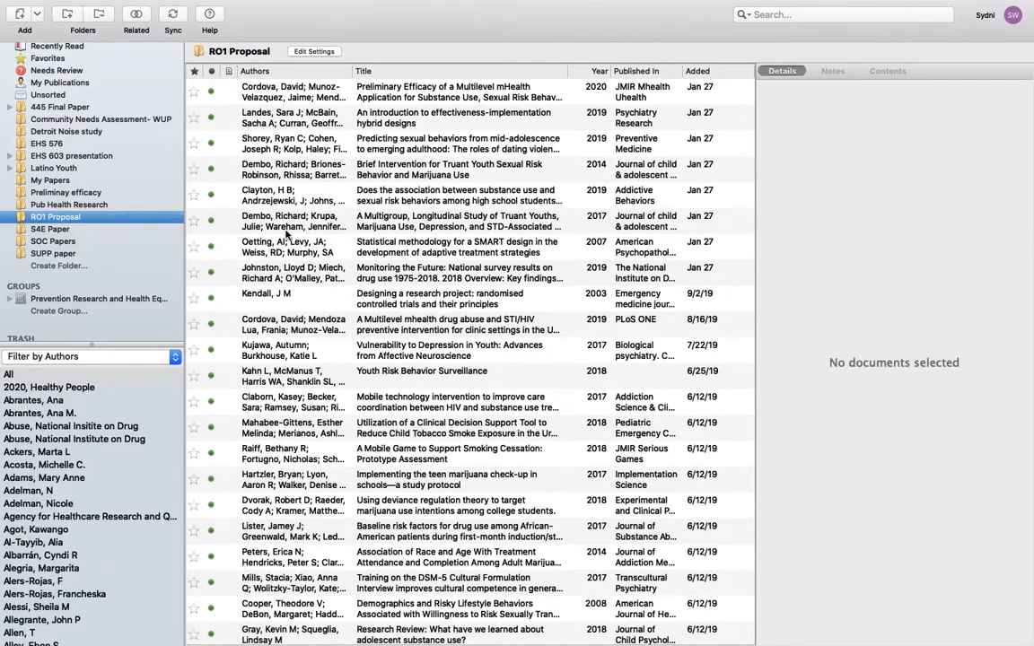
pyautogui.scroll(-10, 288, 260)
pyautogui.scroll(-15, 296, 262)
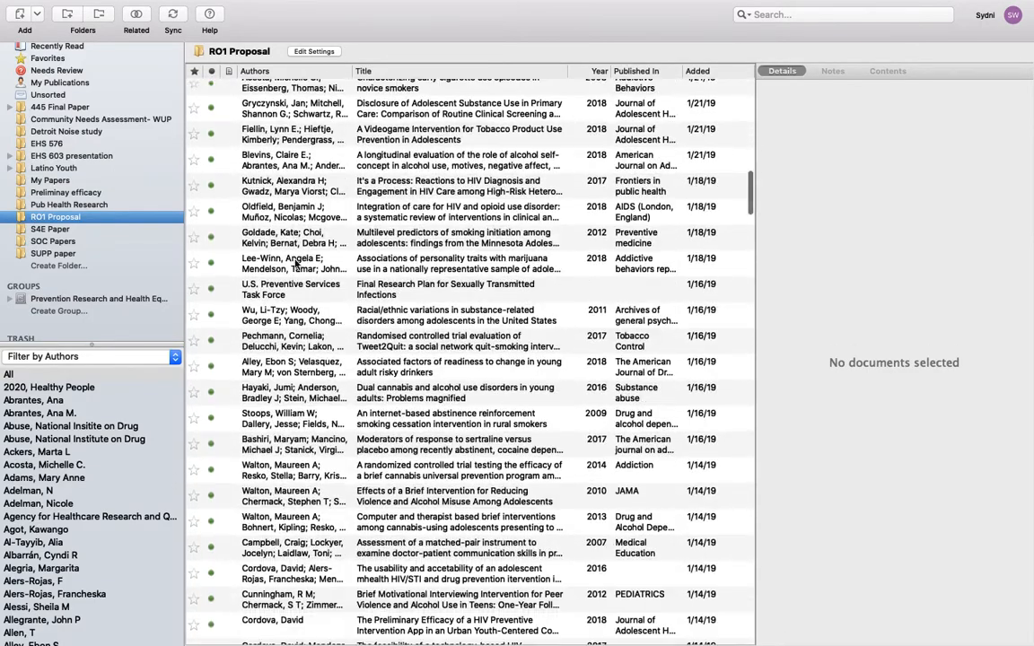
pyautogui.scroll(-6, 295, 262)
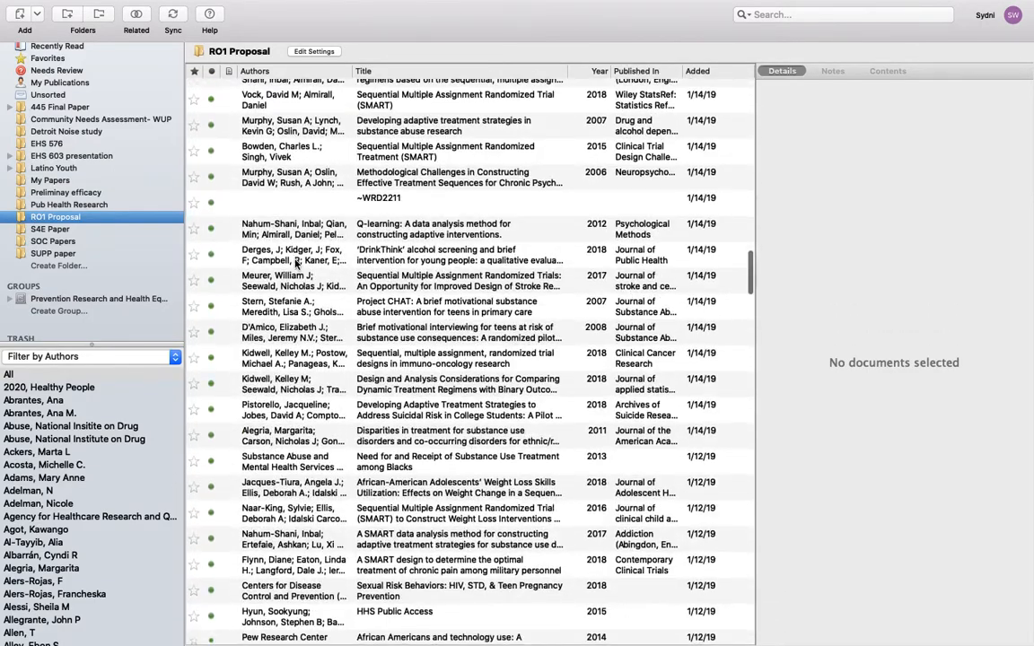
pyautogui.scroll(20, 357, 265)
pyautogui.scroll(3, 103, 168)
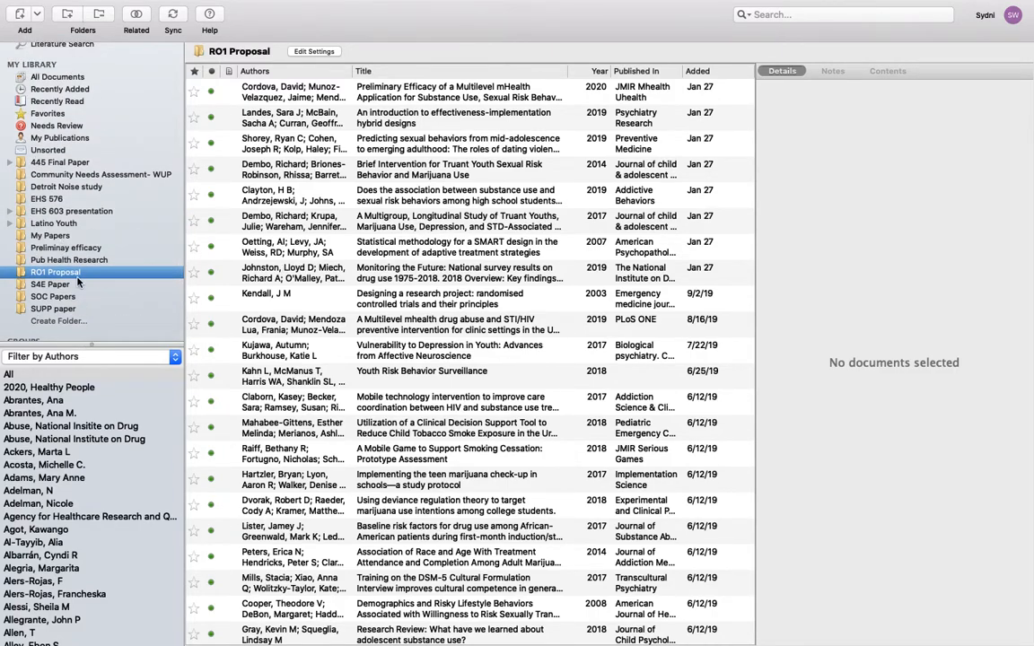
# Create a new library folder named "Example of REF".
pyautogui.scroll(-3, 69, 270)
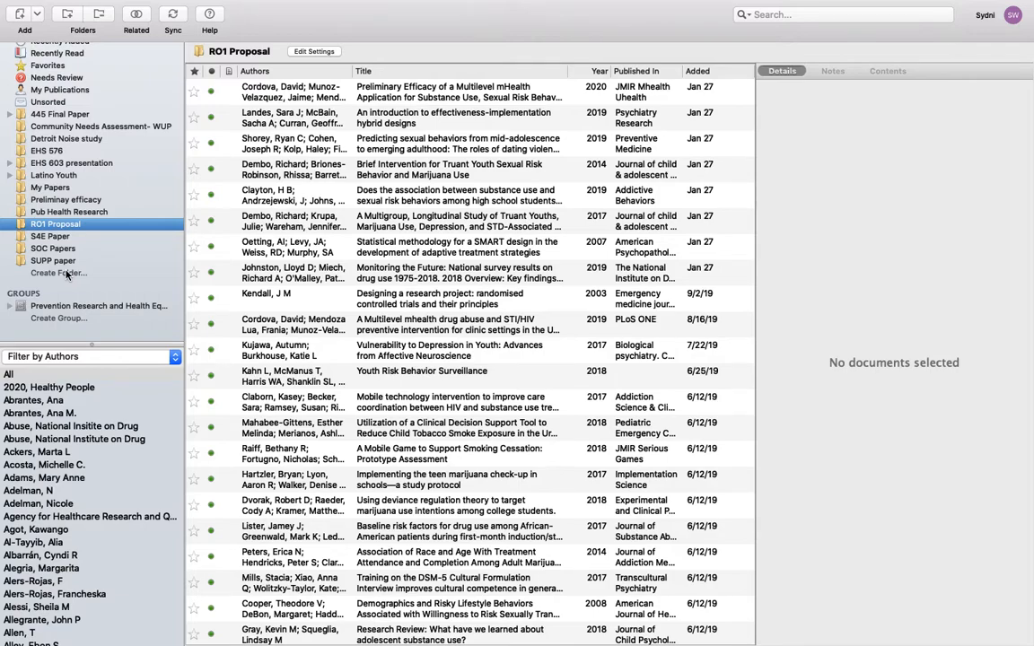
pyautogui.click(66, 273)
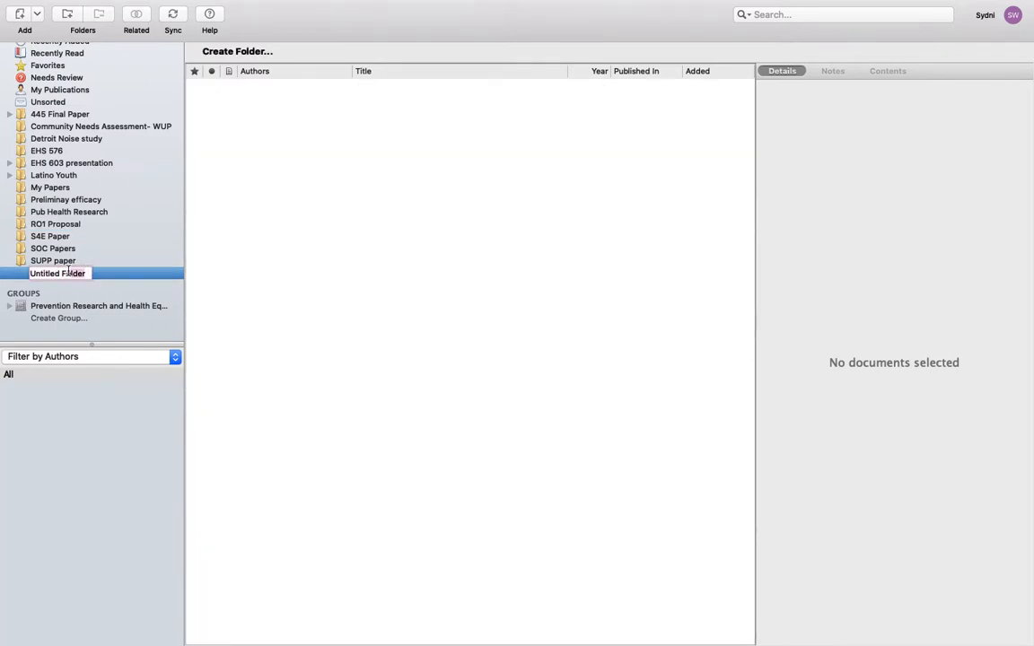
pyautogui.write('Exapl')
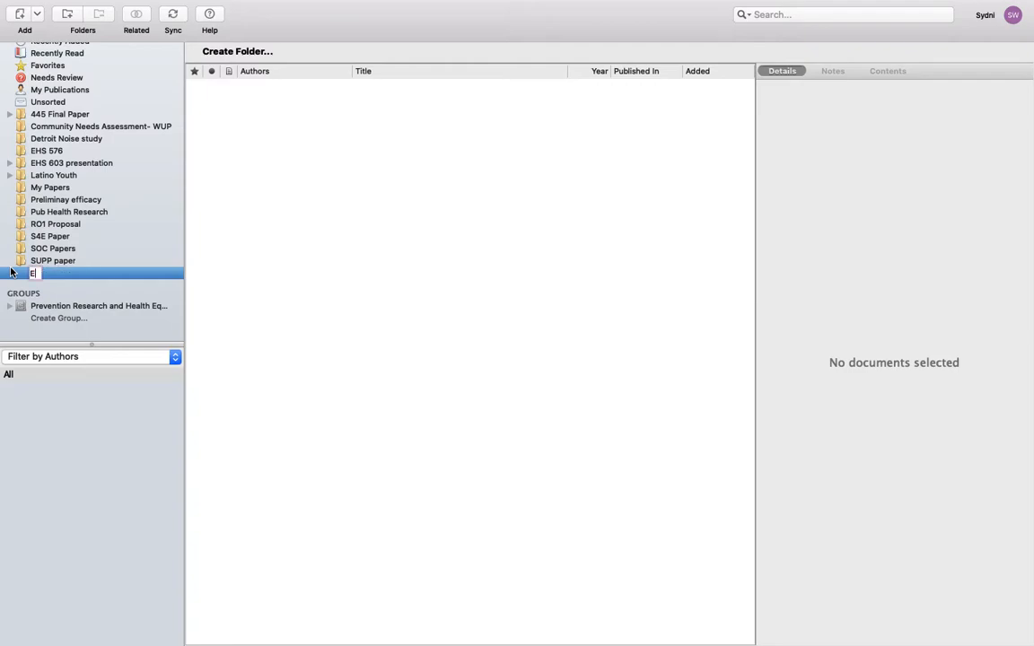
pyautogui.write('mple of REF')
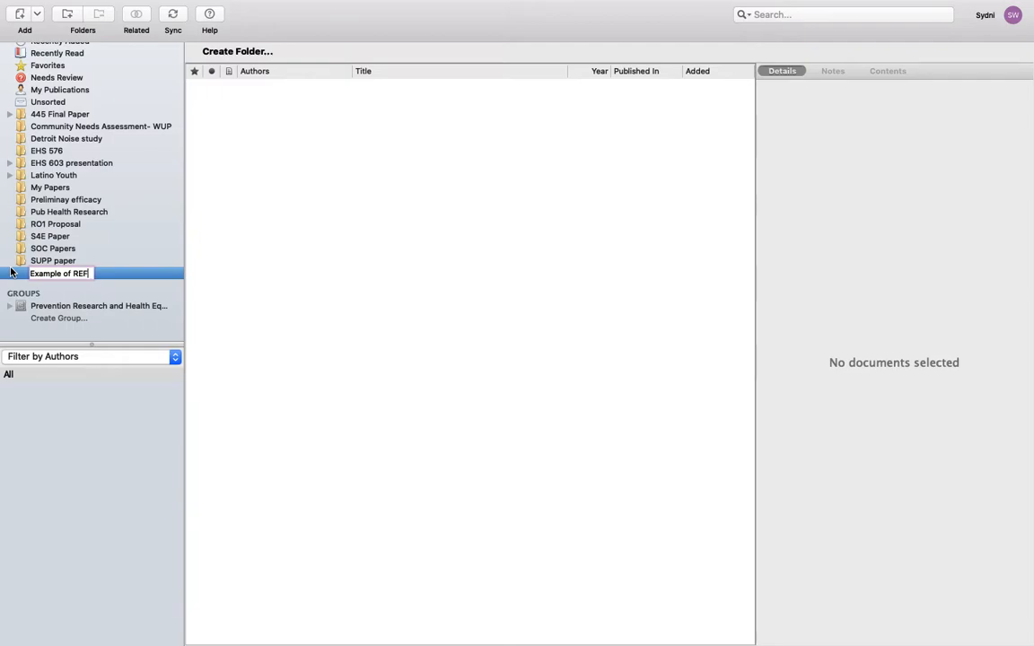
pyautogui.press('Return')
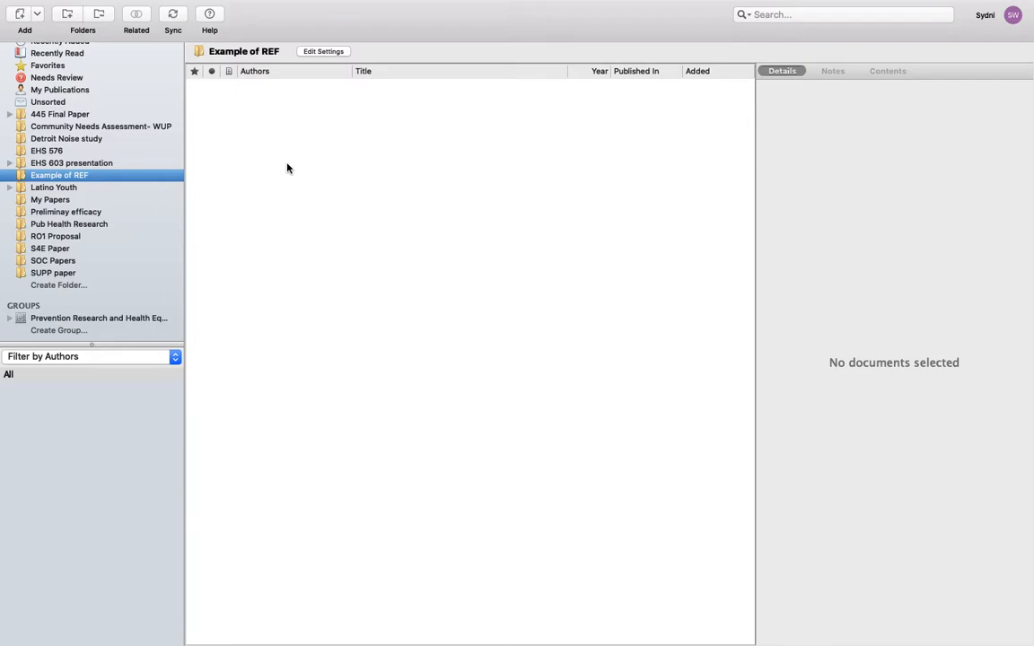
# Add the downloaded article PDF from Downloads to the Example of REF folder and show the new entry's details.
pyautogui.click(22, 15)
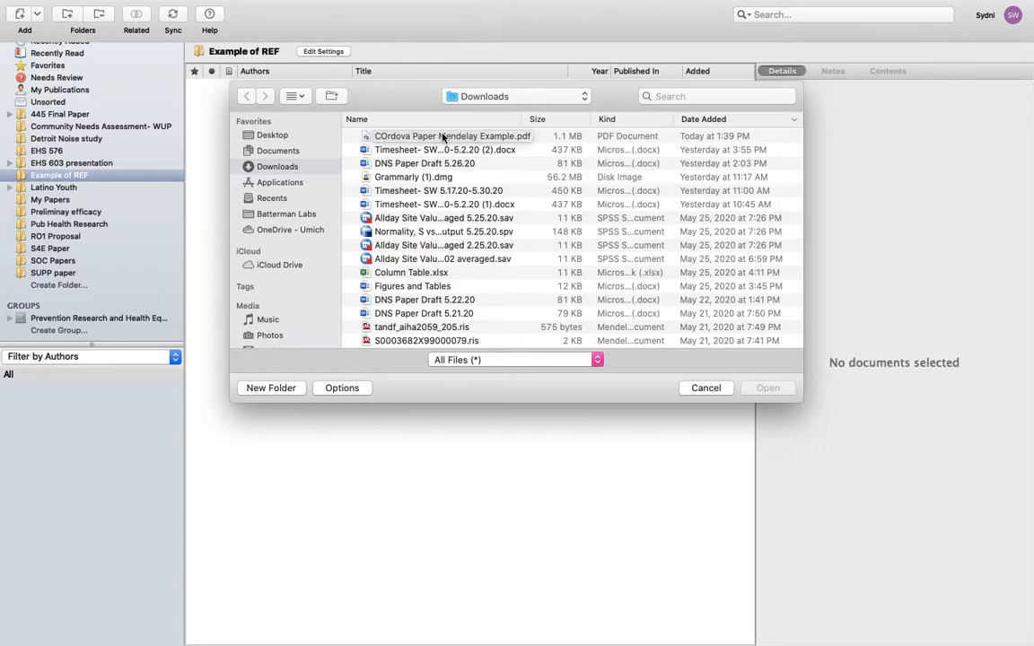
pyautogui.doubleClick(507, 136)
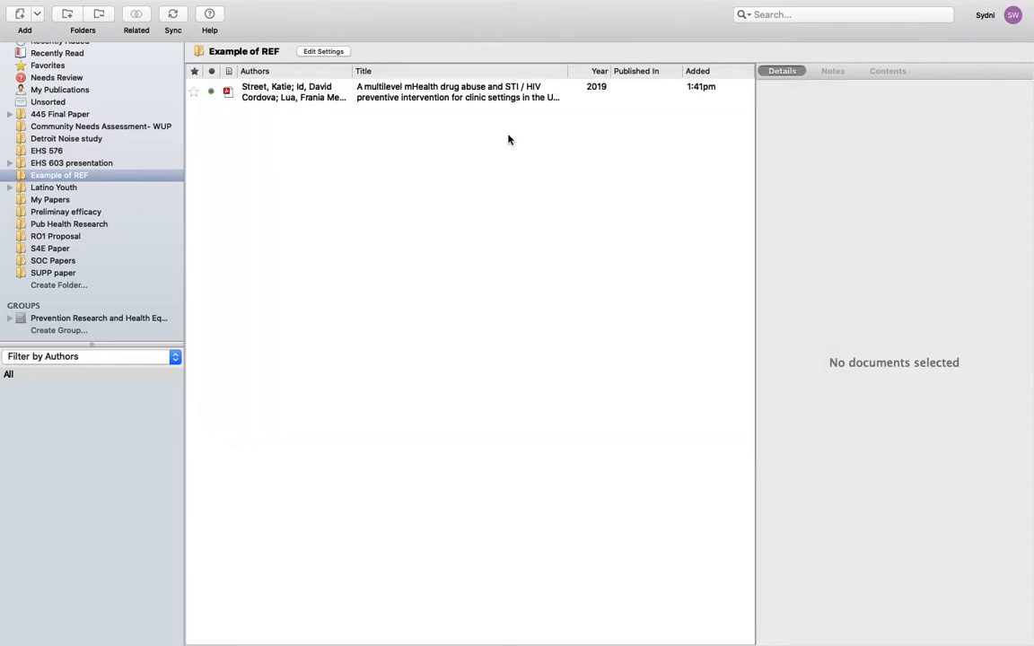
pyautogui.click(316, 97)
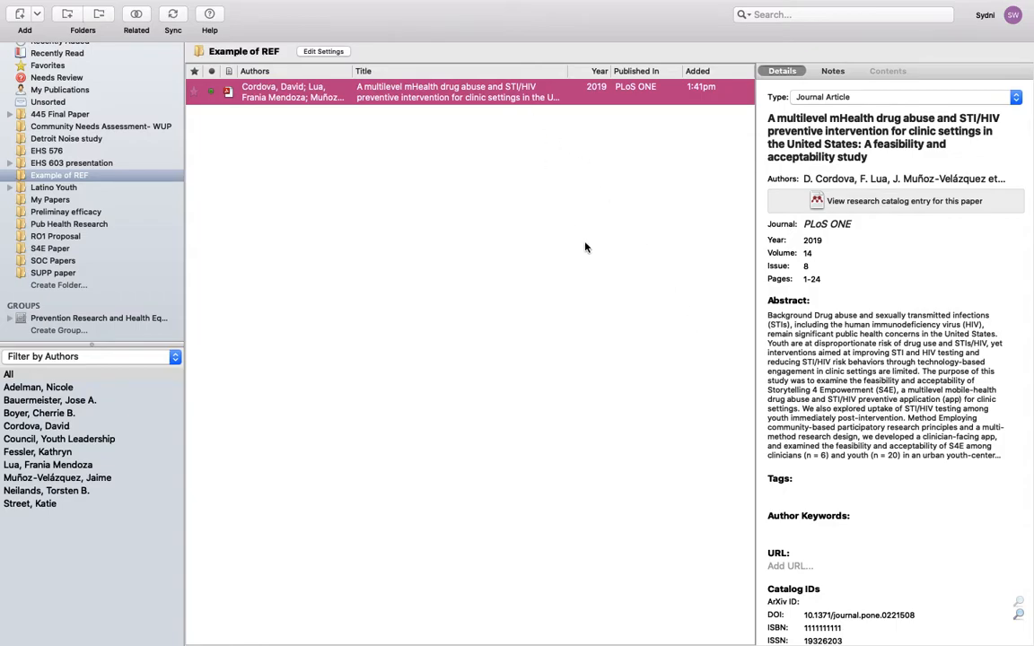
# Switch to Chrome, return to the PubMed search results, close the article PDF, and open the second result on adolescent mHealth usability.
pyautogui.hotkey('ctrl', 'Right')
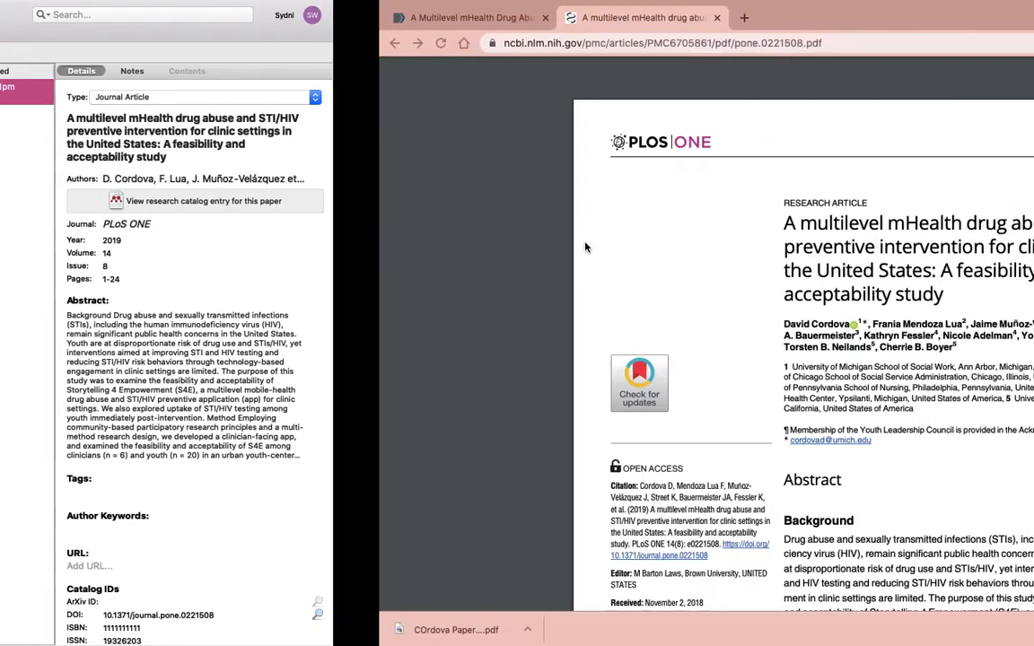
pyautogui.moveTo(338, 3)
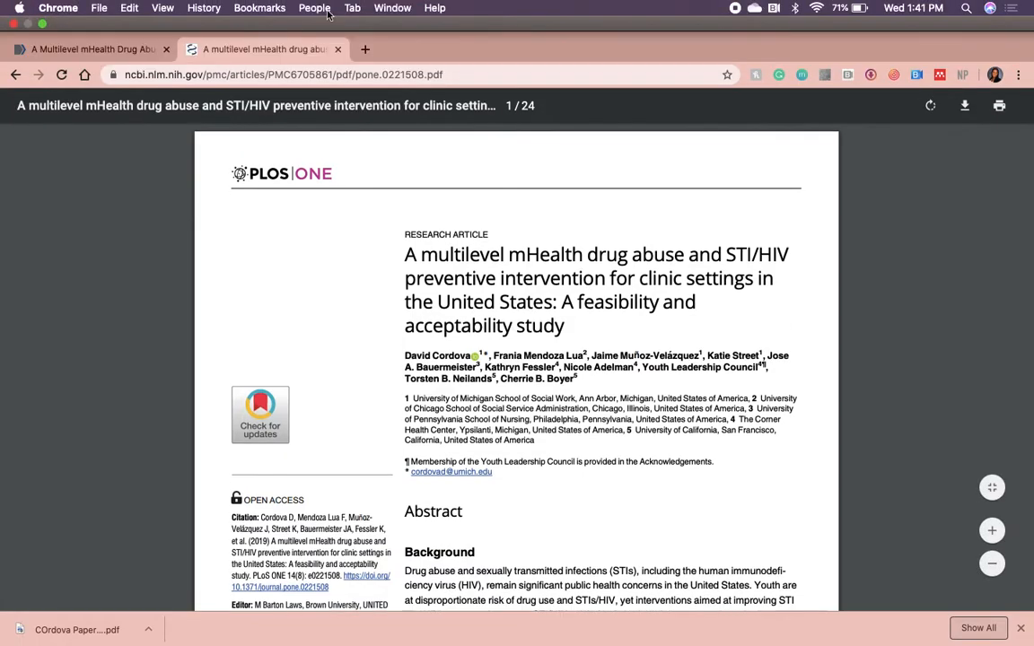
pyautogui.click(134, 48)
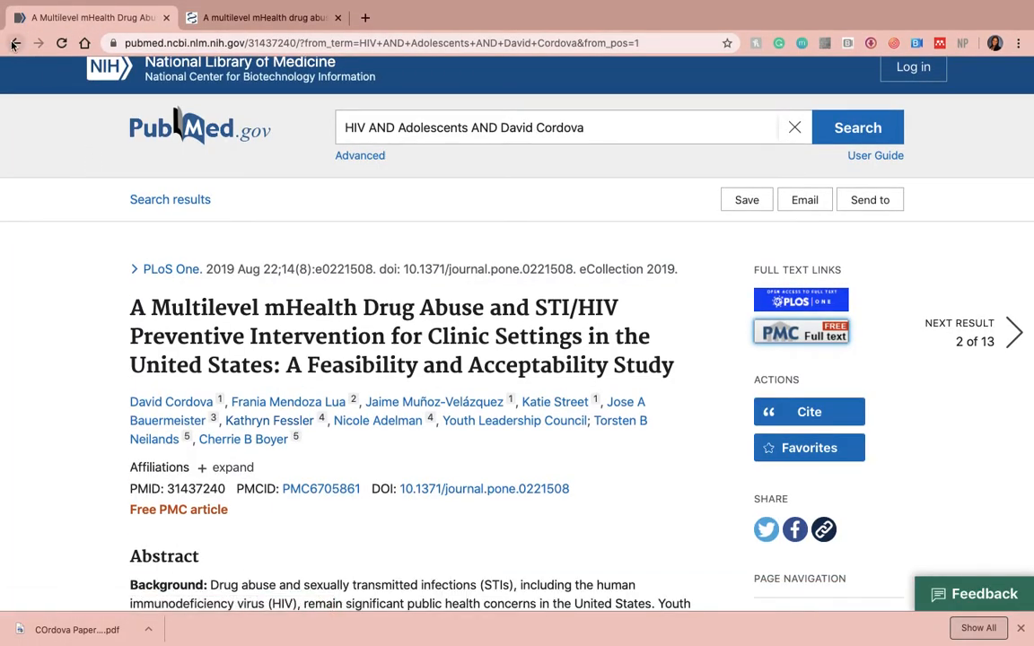
pyautogui.click(14, 44)
pyautogui.click(339, 18)
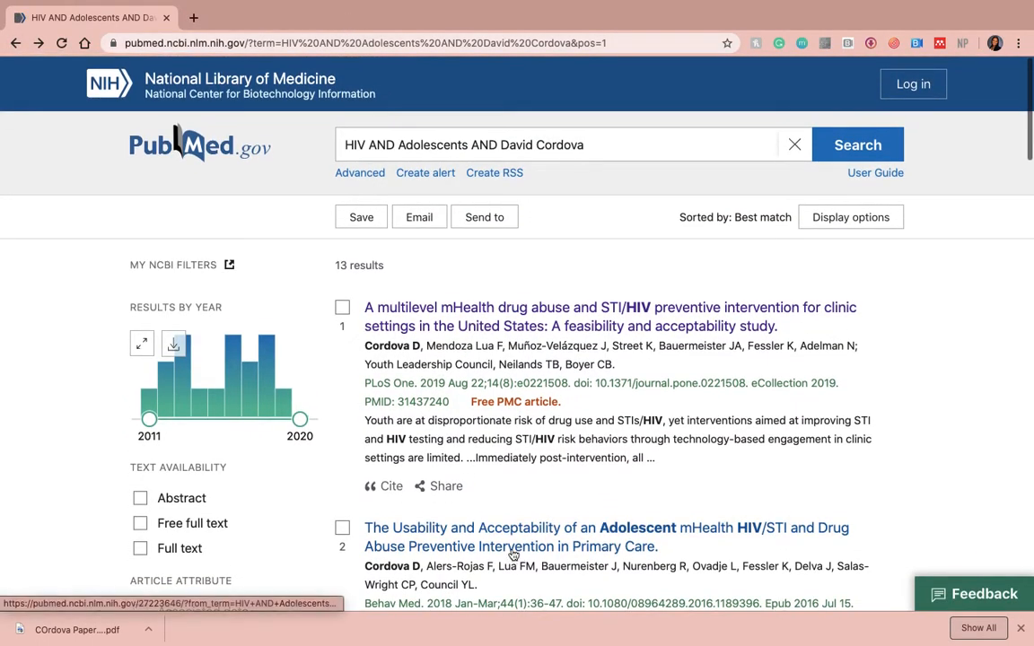
pyautogui.click(462, 529)
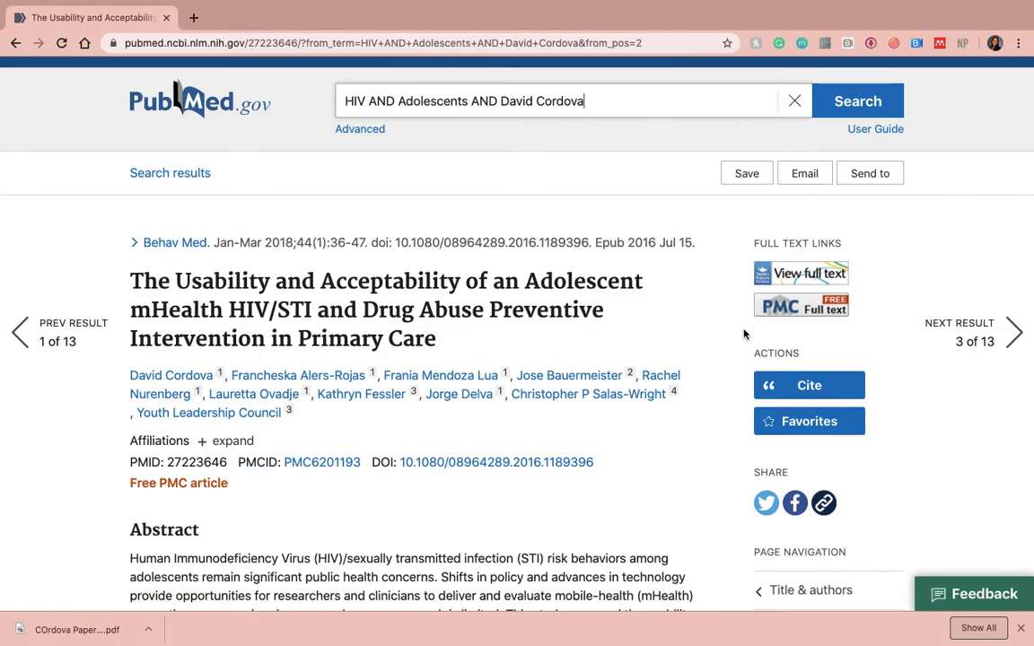
# Open the article's citation text and download the citation as an .nbib file.
pyautogui.scroll(-2, 743, 330)
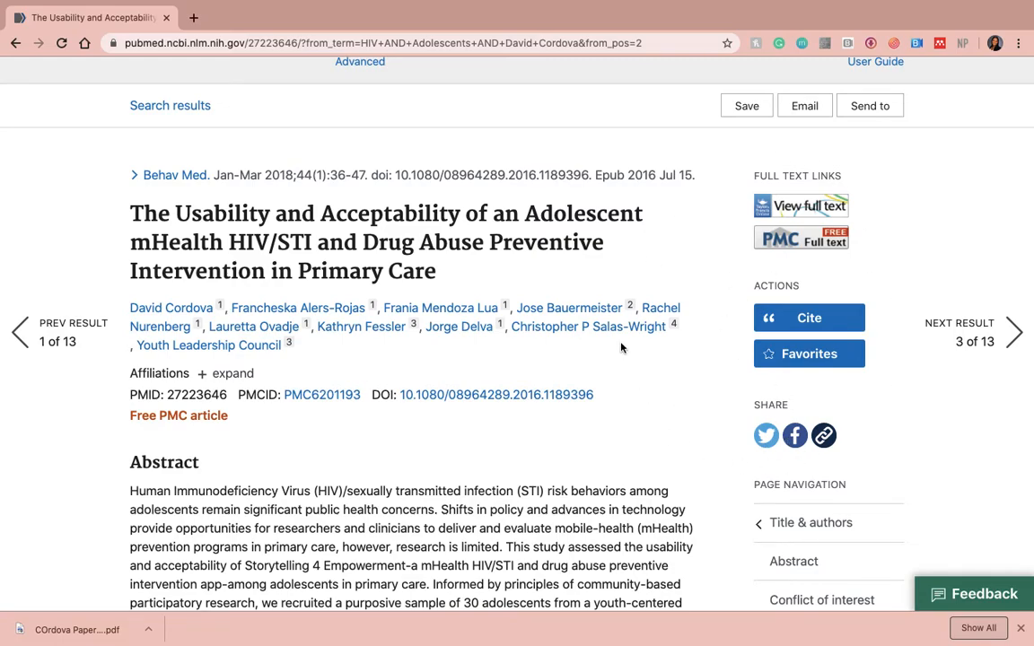
pyautogui.click(808, 316)
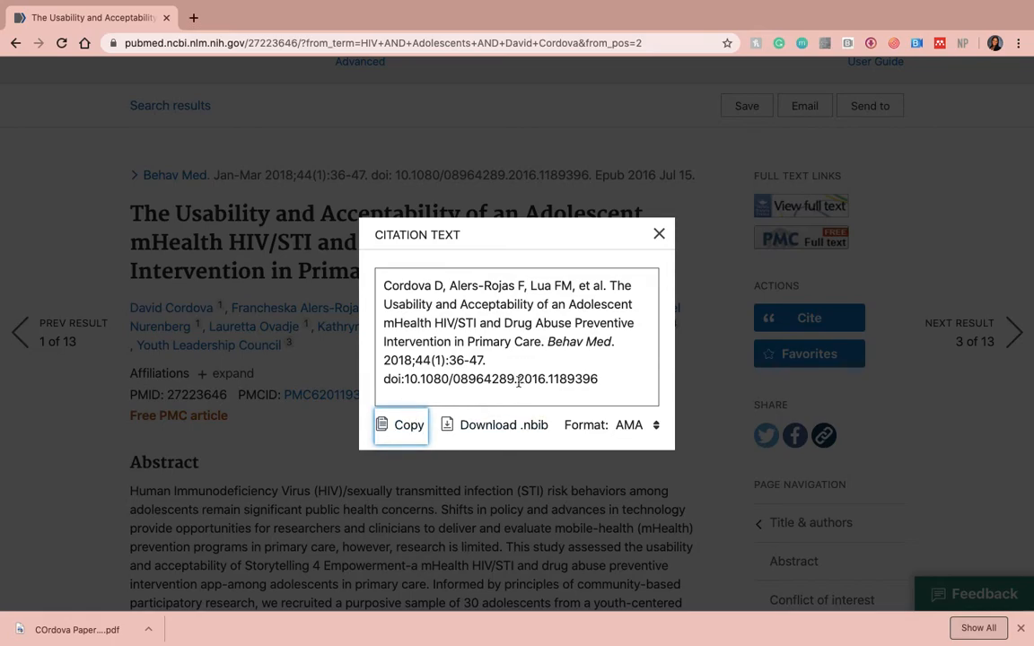
pyautogui.moveTo(385, 285); pyautogui.dragTo(608, 398)
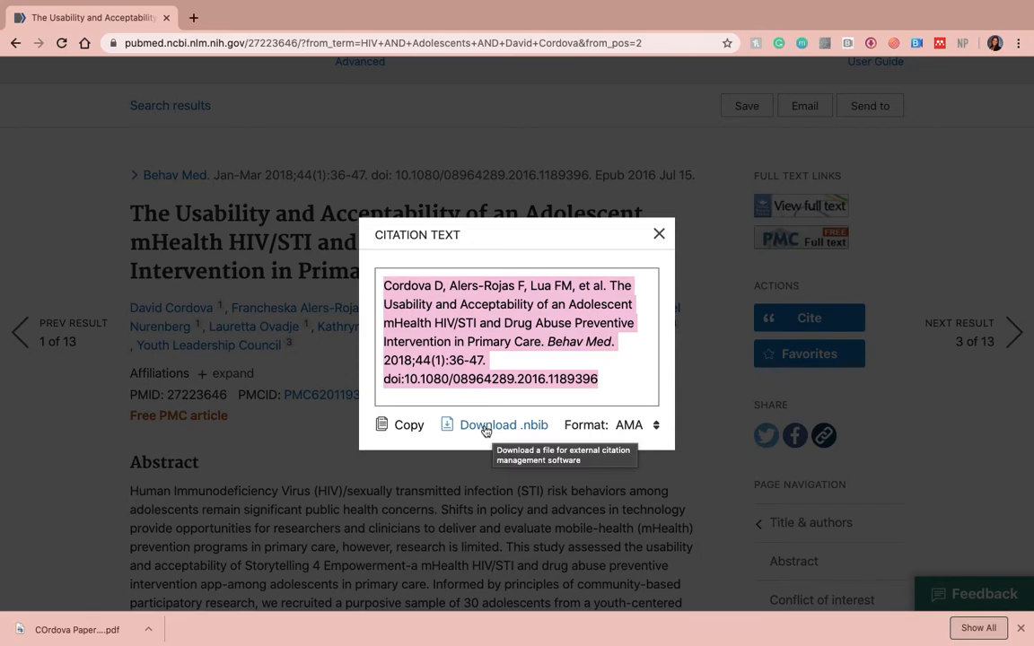
pyautogui.click(486, 430)
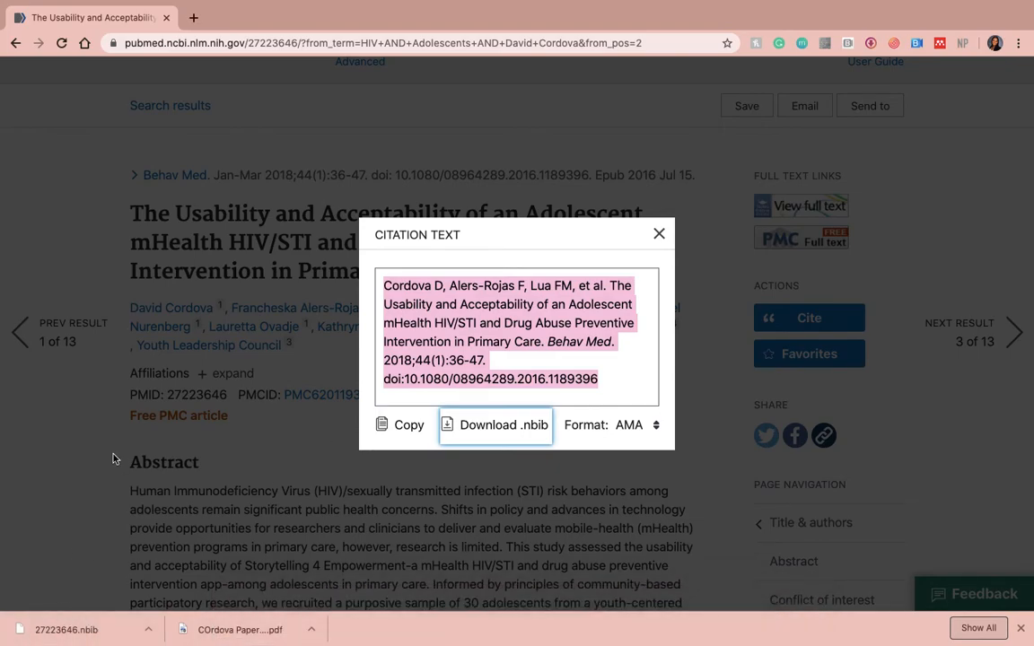
# Switch to Mendeley Desktop, import 27223646.nbib into the Example of REF folder, and show the new reference's details.
pyautogui.hotkey('ctrl', 'Left')
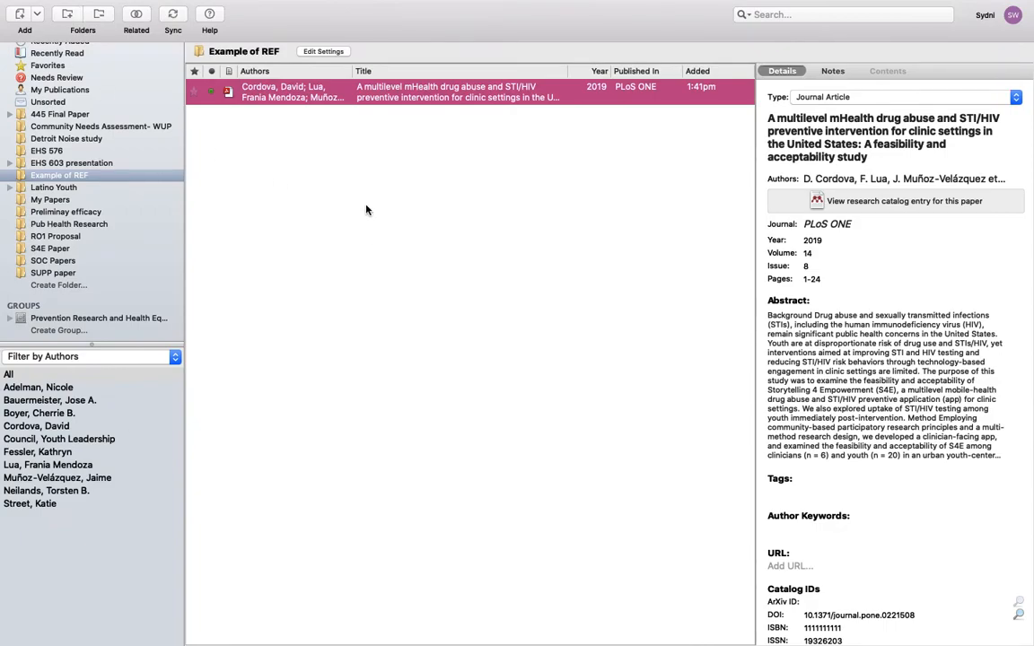
pyautogui.moveTo(354, 9)
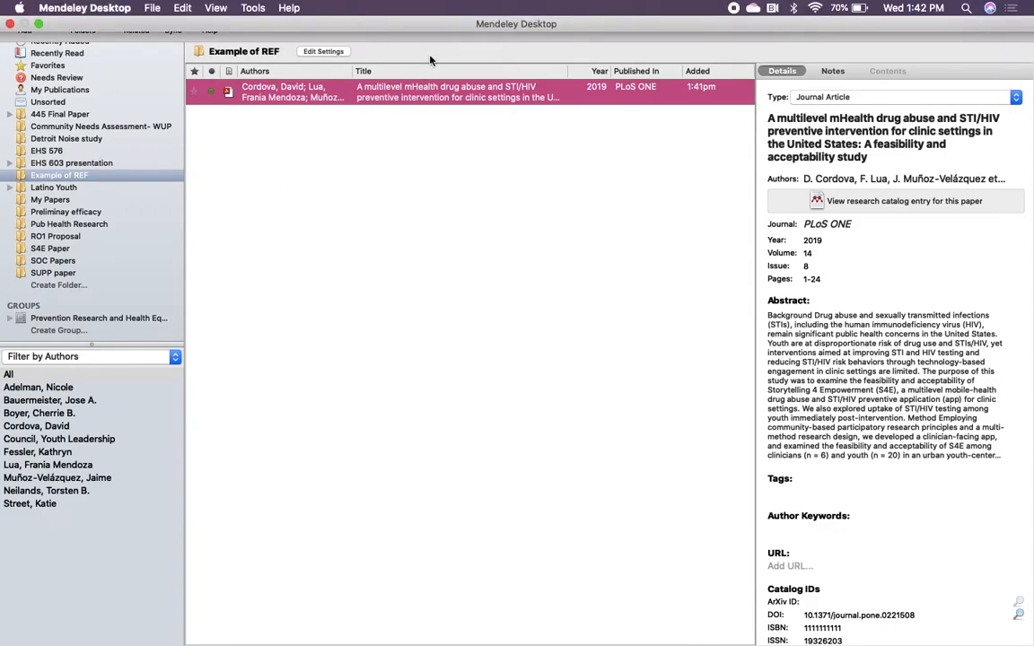
pyautogui.click(18, 14)
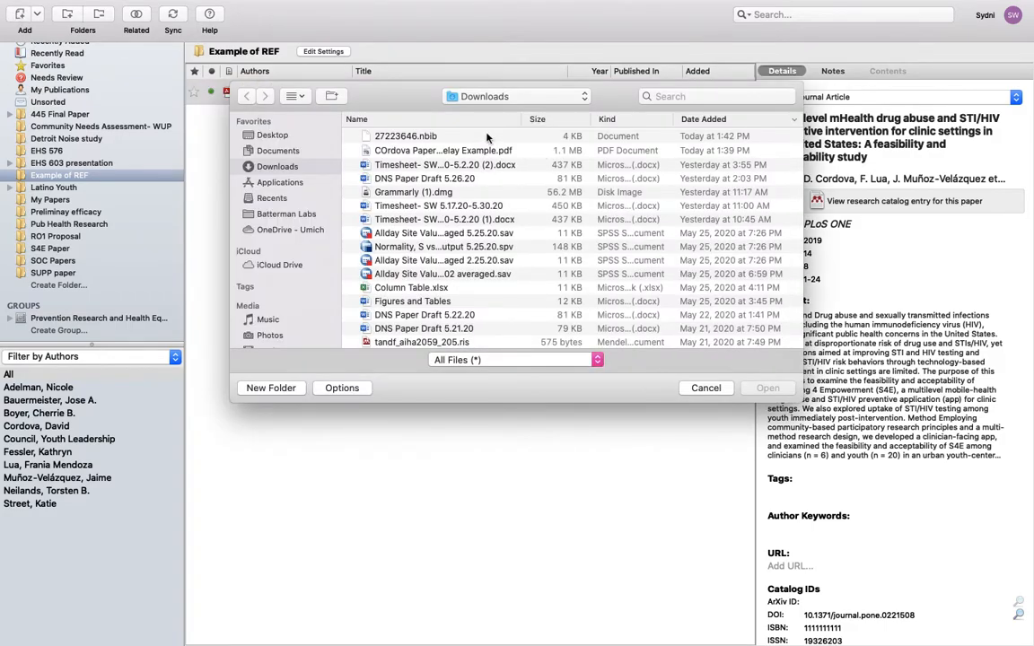
pyautogui.doubleClick(487, 137)
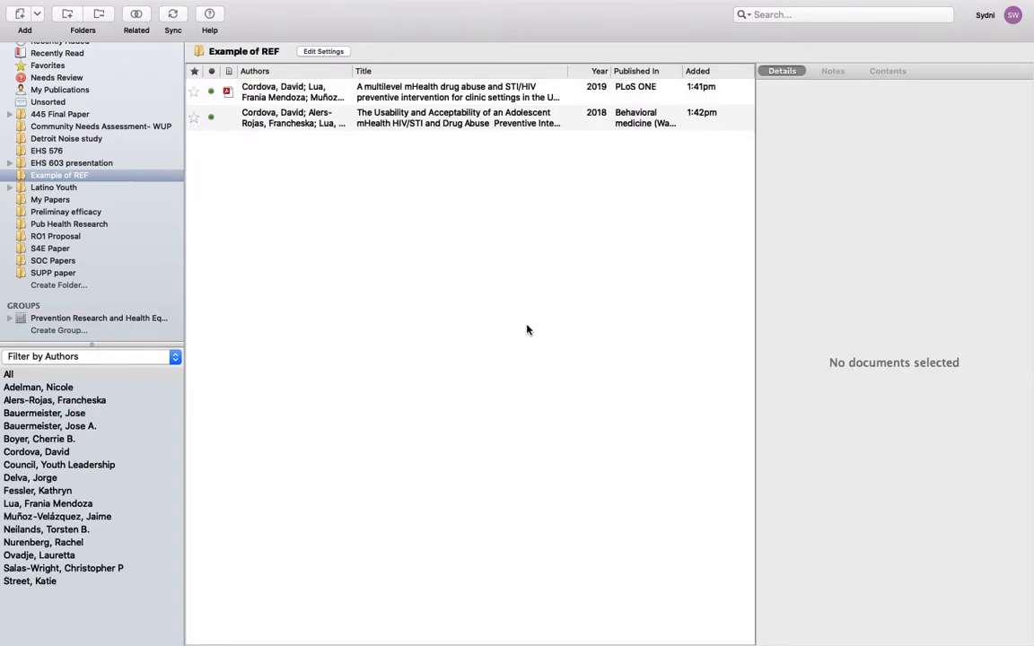
pyautogui.click(287, 127)
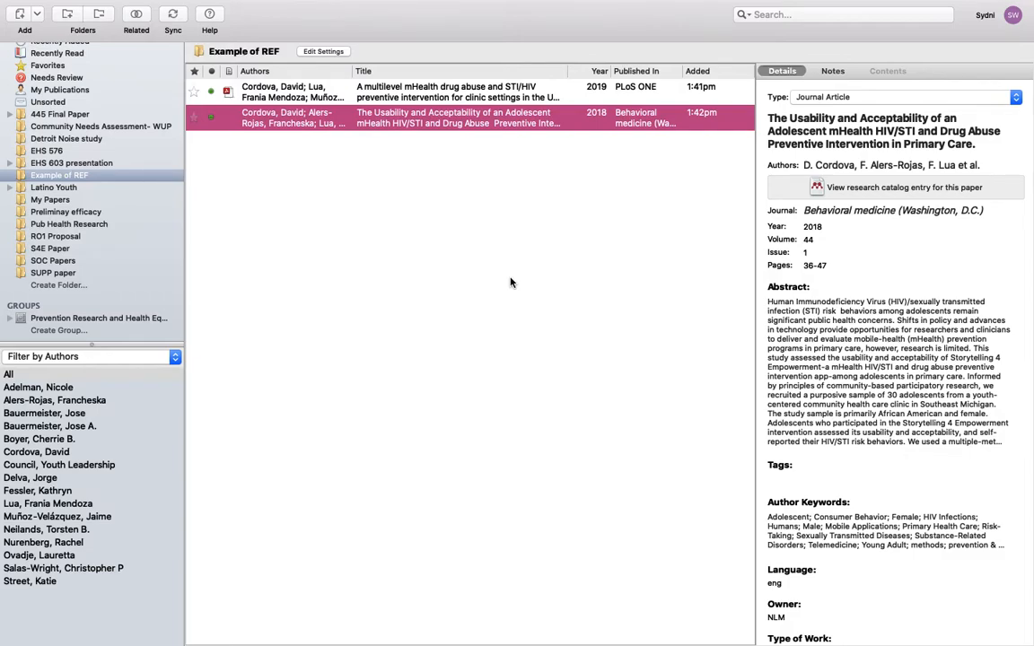
# Switch to Microsoft Word and create a new blank document.
pyautogui.hotkey('ctrl', 'Left')
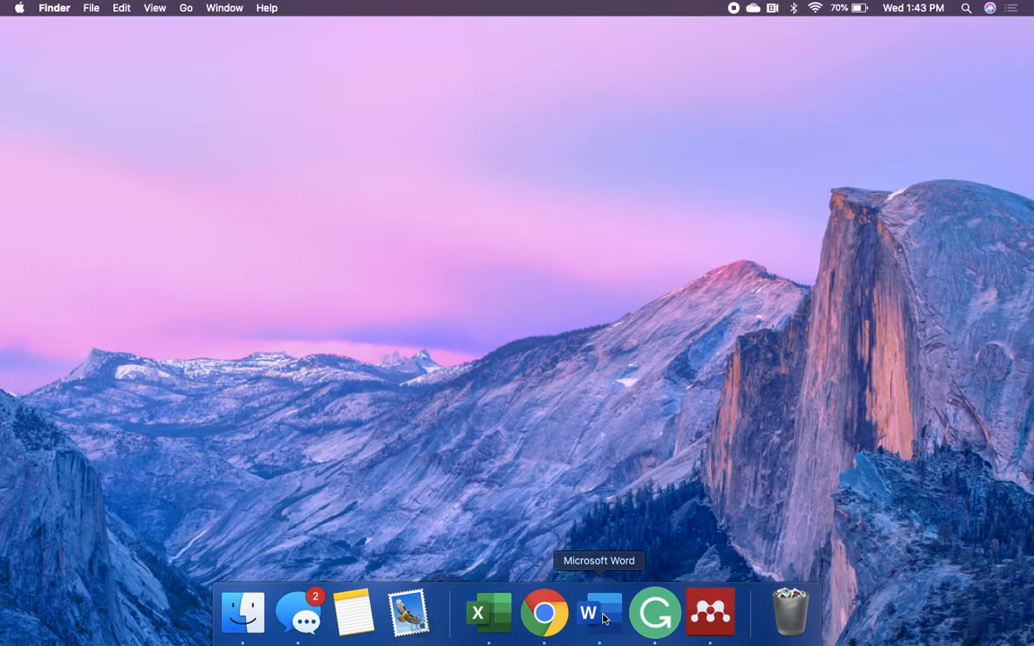
pyautogui.click(603, 617)
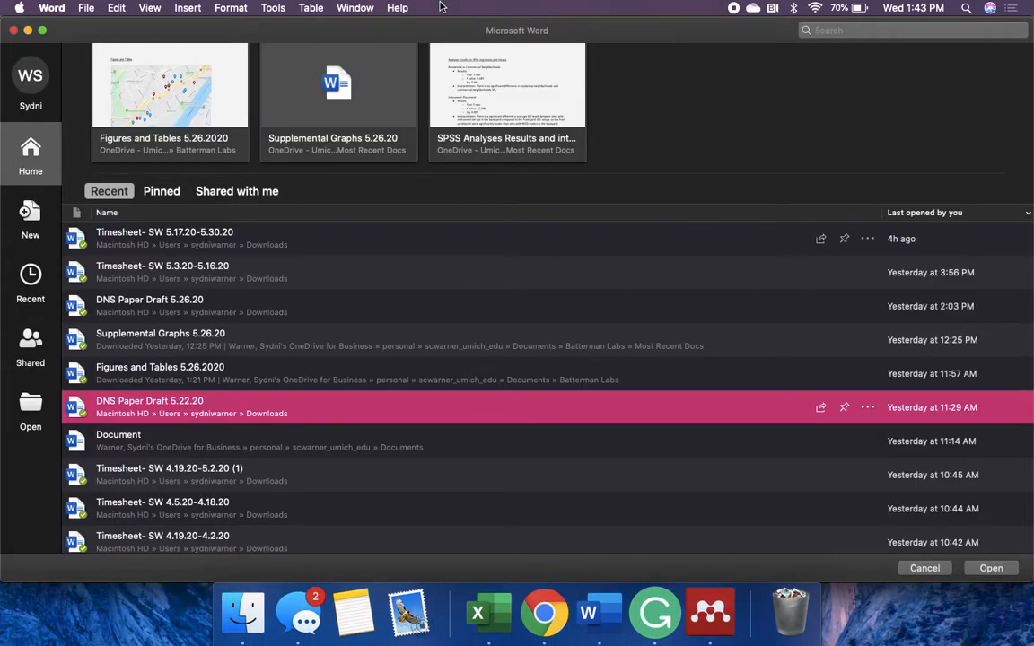
pyautogui.click(29, 209)
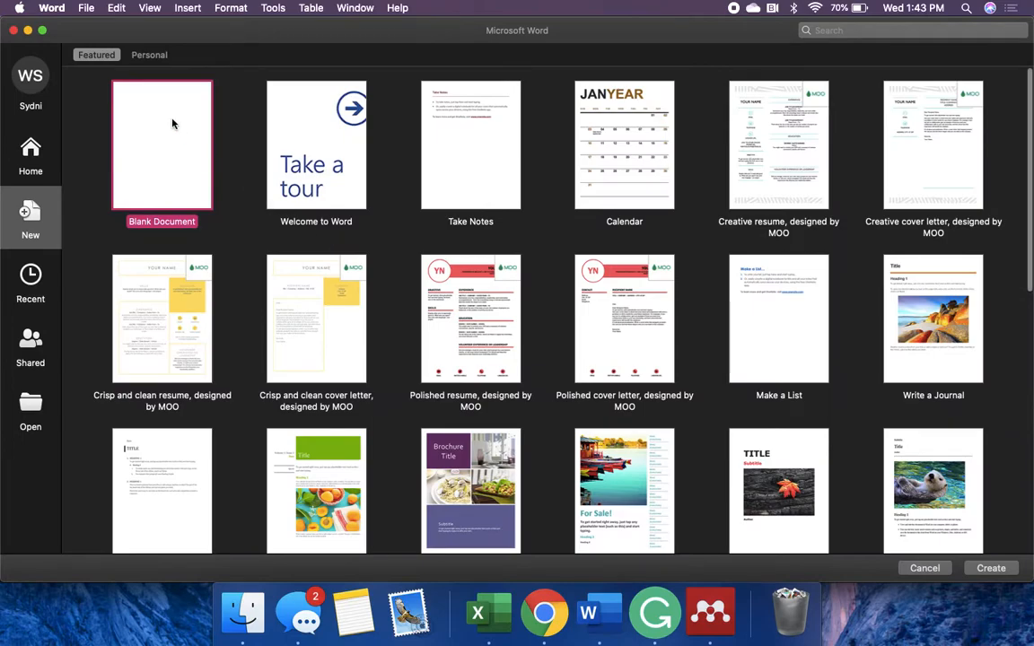
pyautogui.doubleClick(171, 123)
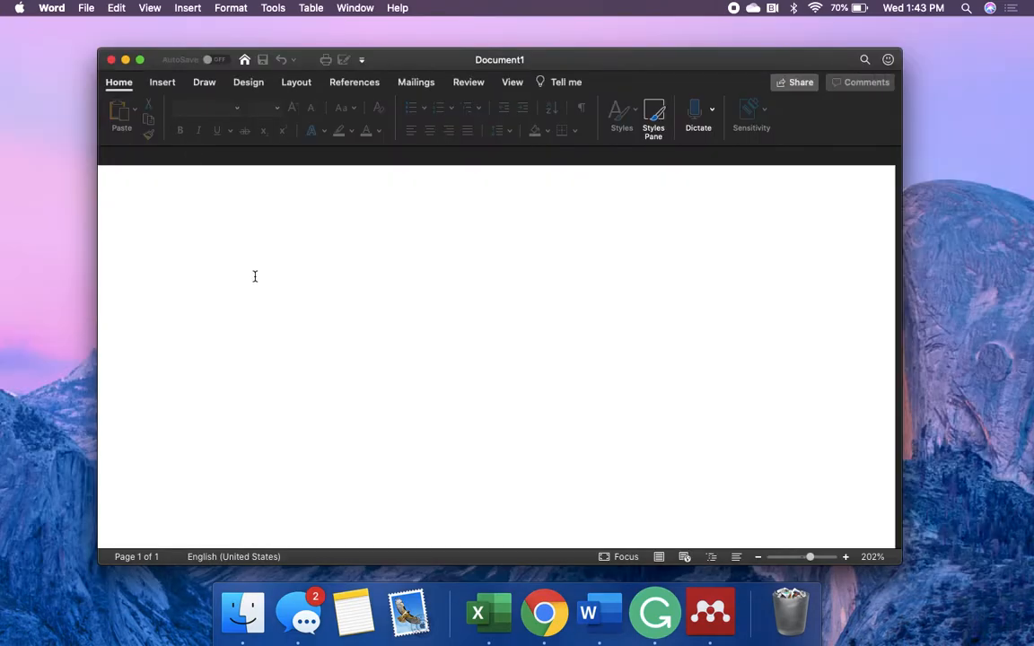
# Enter the heading "Lit Search Paper- References Example:" and make the document window full screen.
pyautogui.write('Lit Search Paper')
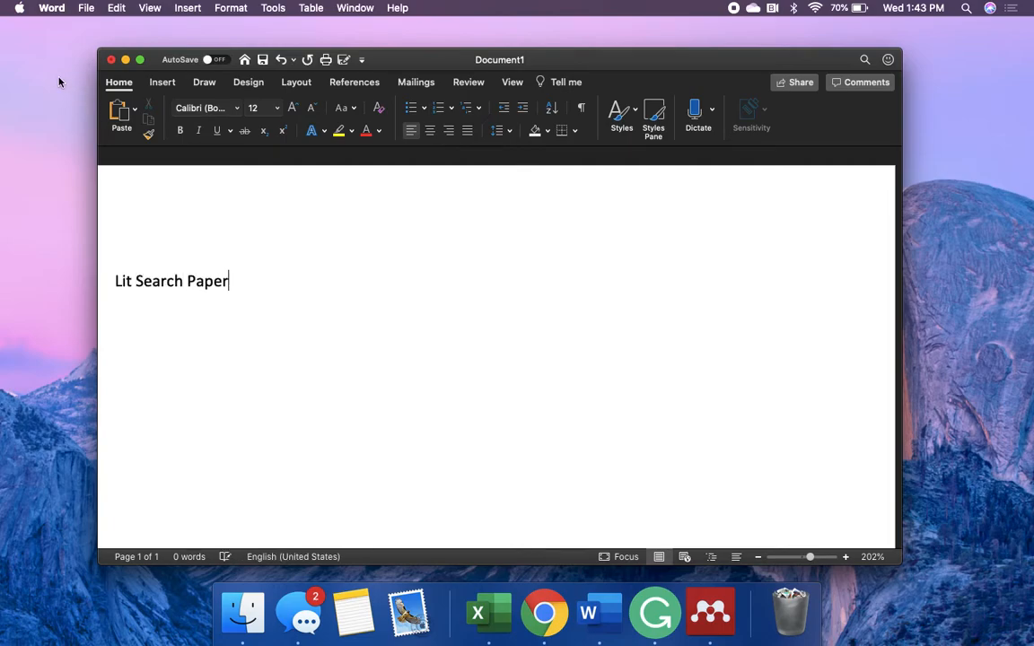
pyautogui.click(138, 59)
pyautogui.write('- ')
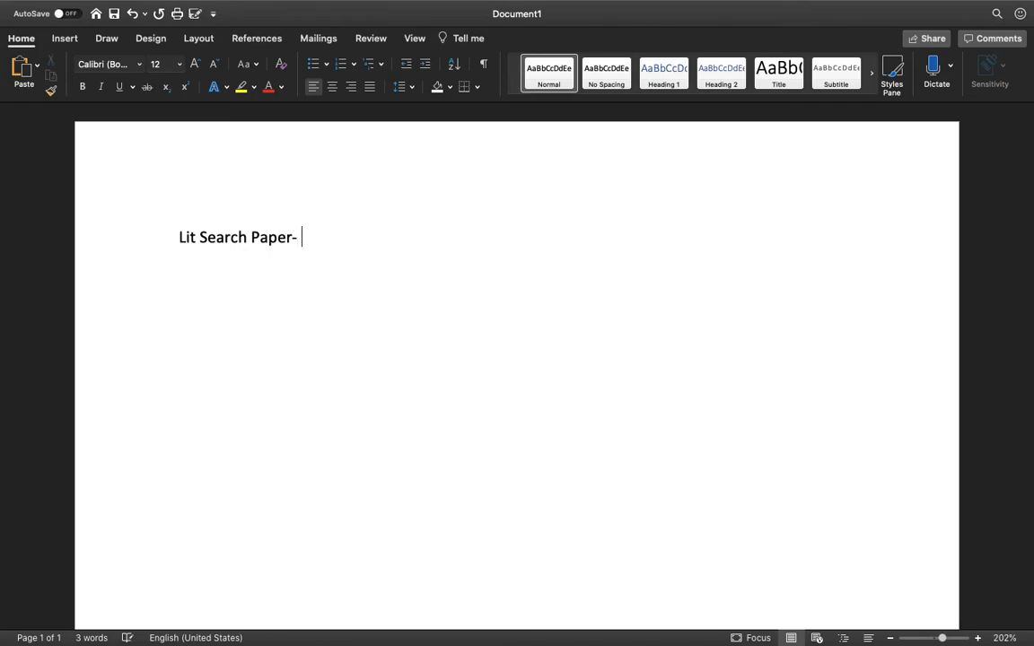
pyautogui.write('References Example:')
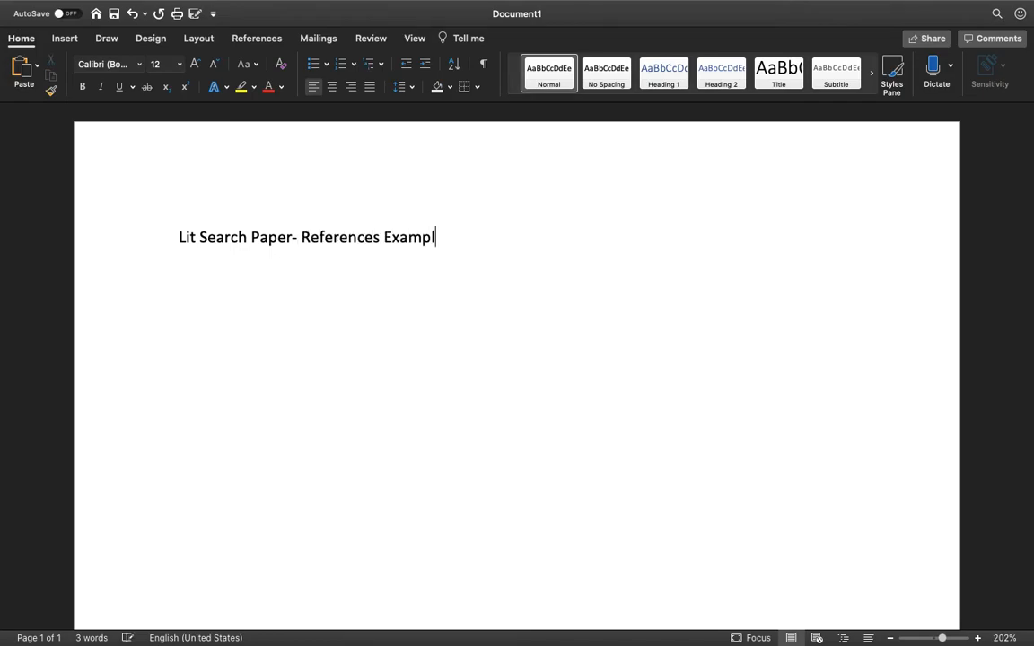
# Below the heading, write "HIV is a prominitent public health problem, in the United States, particularly for African American Men who have Sex with Men (MSM)".
pyautogui.press('Return')
pyautogui.press('Return')
pyautogui.write('HIV is a promi')
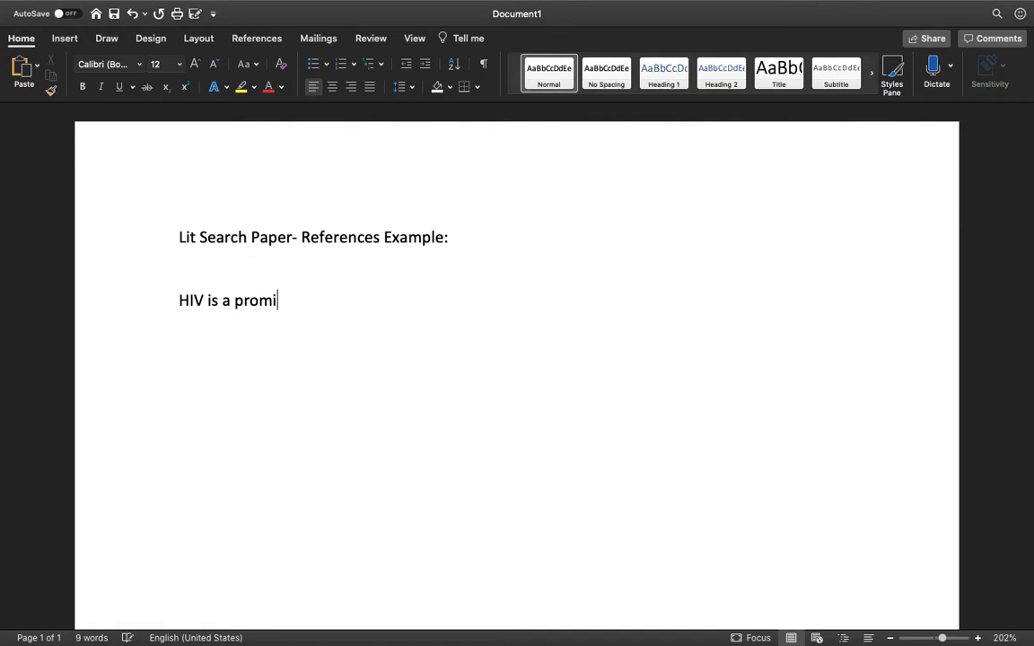
pyautogui.write('nitent public')
pyautogui.press('BackSpace')
pyautogui.write('ic health problem')
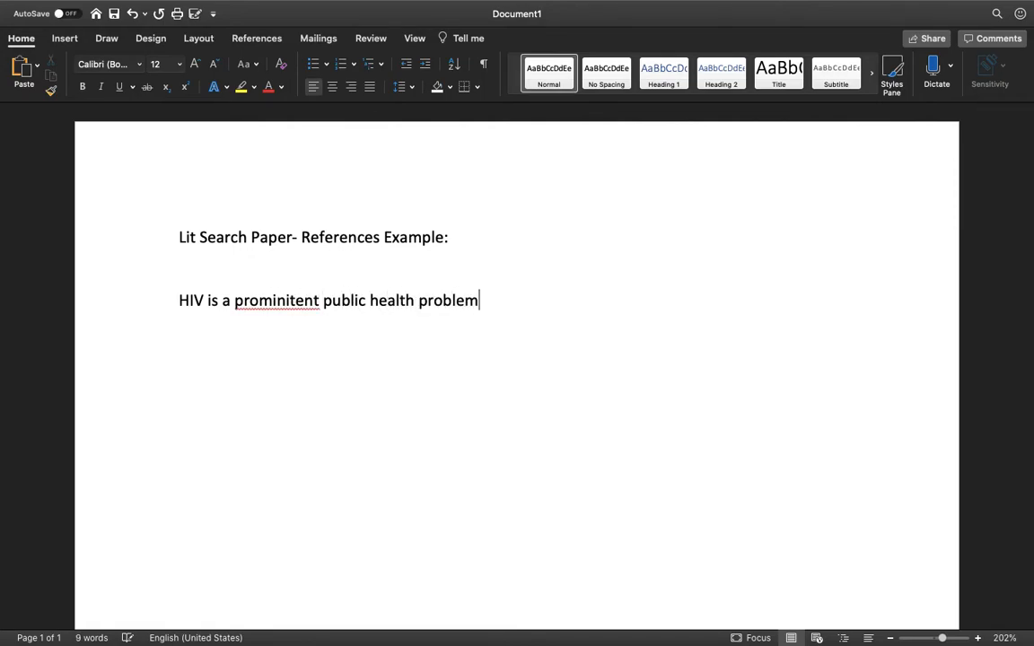
pyautogui.write(', in the unit')
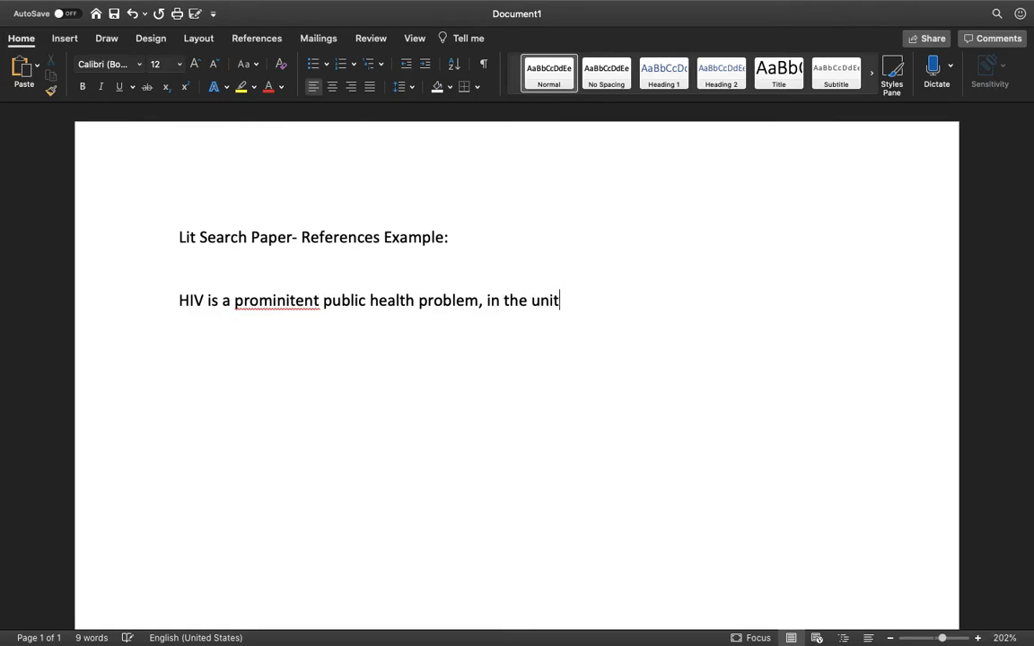
pyautogui.press('BackSpace')
pyautogui.press('BackSpace')
pyautogui.press('BackSpace')
pyautogui.press('BackSpace')
pyautogui.write('United Sta')
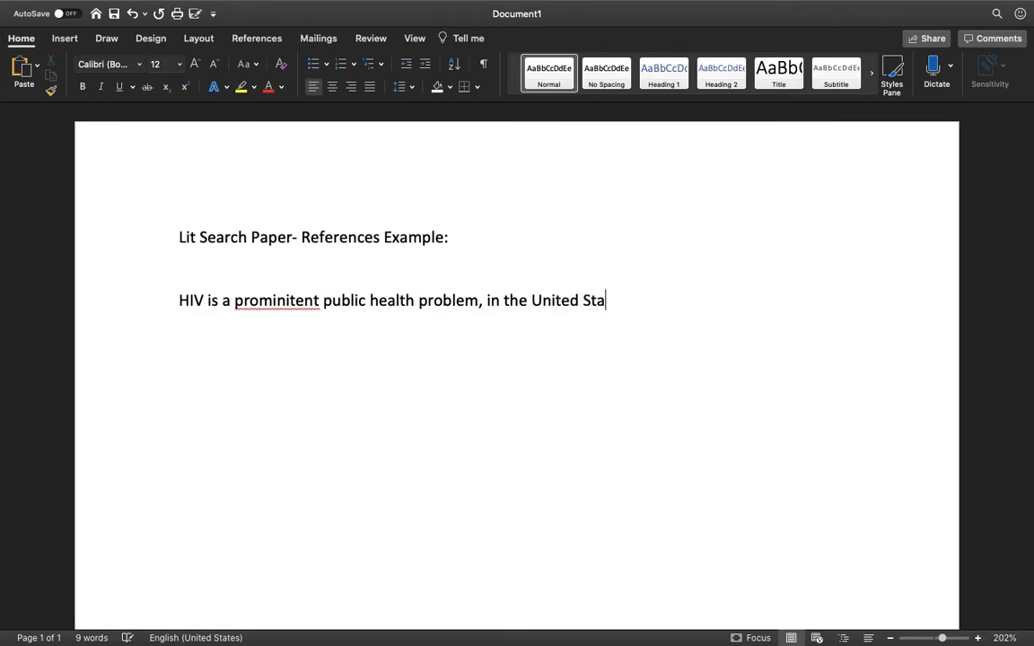
pyautogui.write('tes, particular')
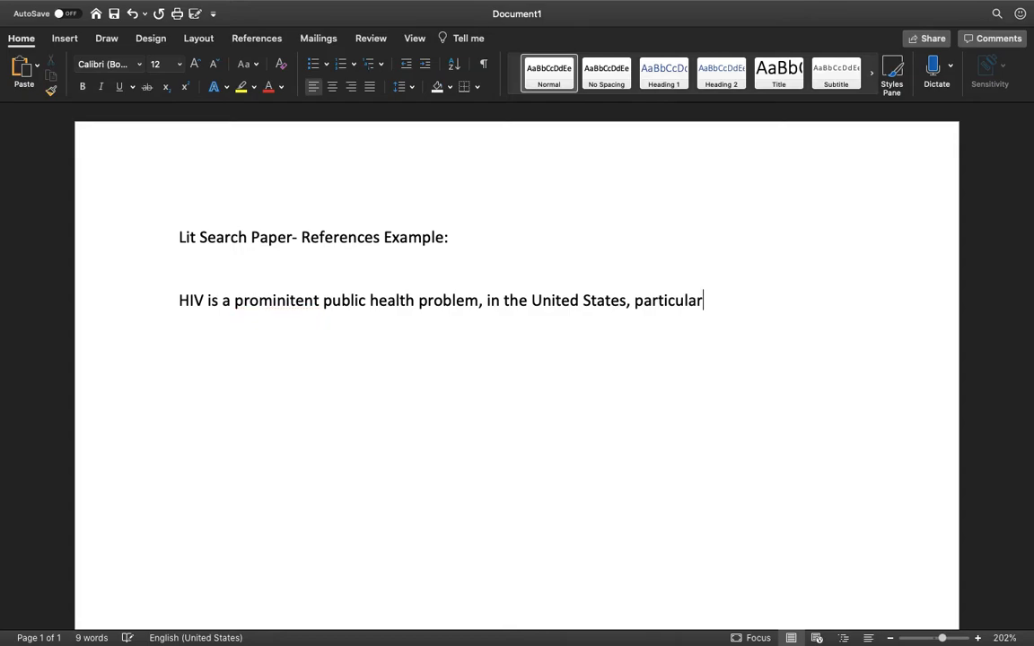
pyautogui.write('ly for African ')
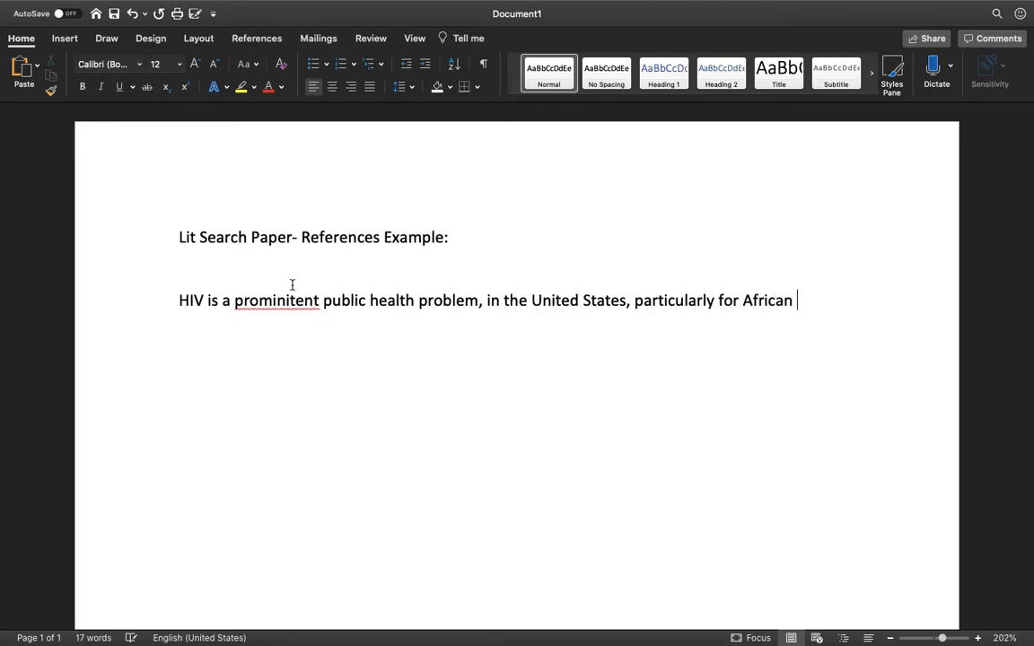
pyautogui.write('American M')
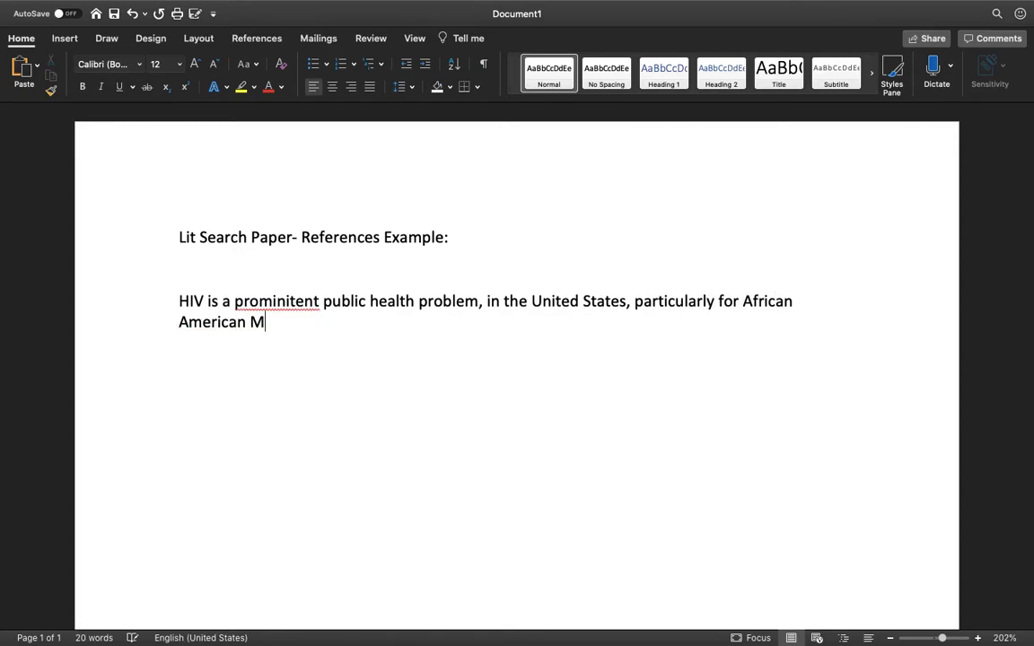
pyautogui.write('en who have Se')
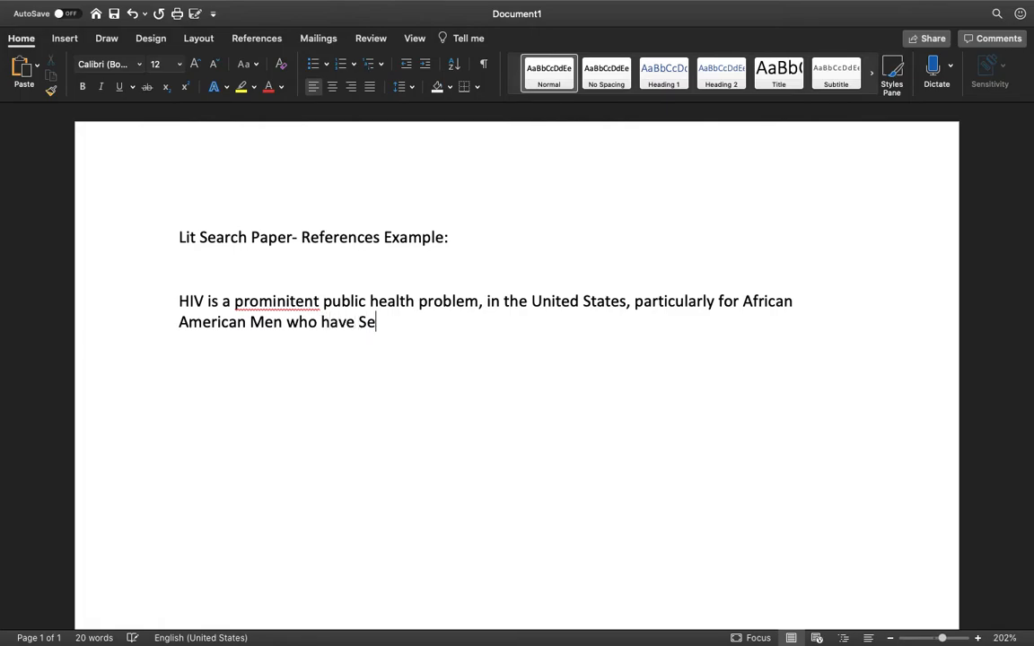
pyautogui.write('x with Men.')
pyautogui.press('BackSpace')
pyautogui.write('(MSM')
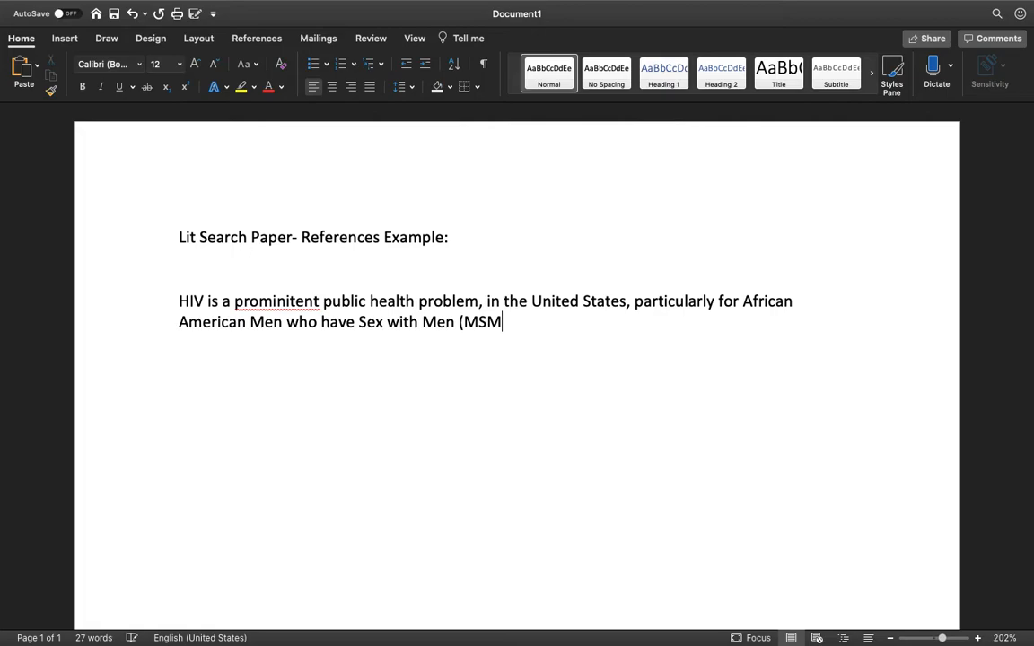
pyautogui.write(')')
# Correct the misspelled word to "prominent" using the spelling suggestion and return to the end of the sentence after "(MSM)".
pyautogui.rightClick(309, 298)
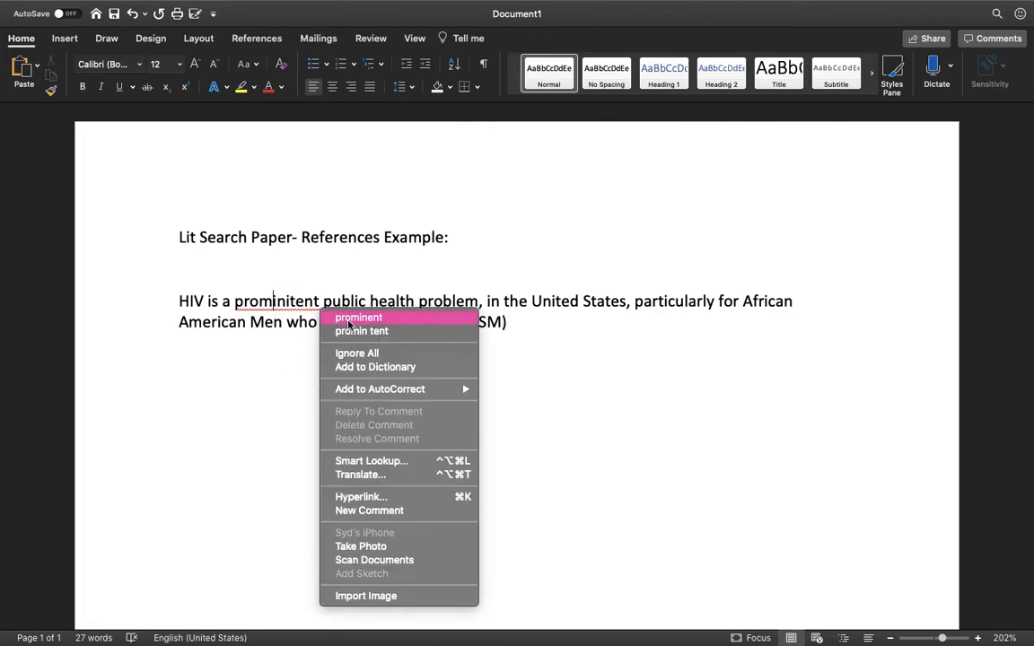
pyautogui.click(359, 309)
pyautogui.click(508, 322)
pyautogui.write('.')
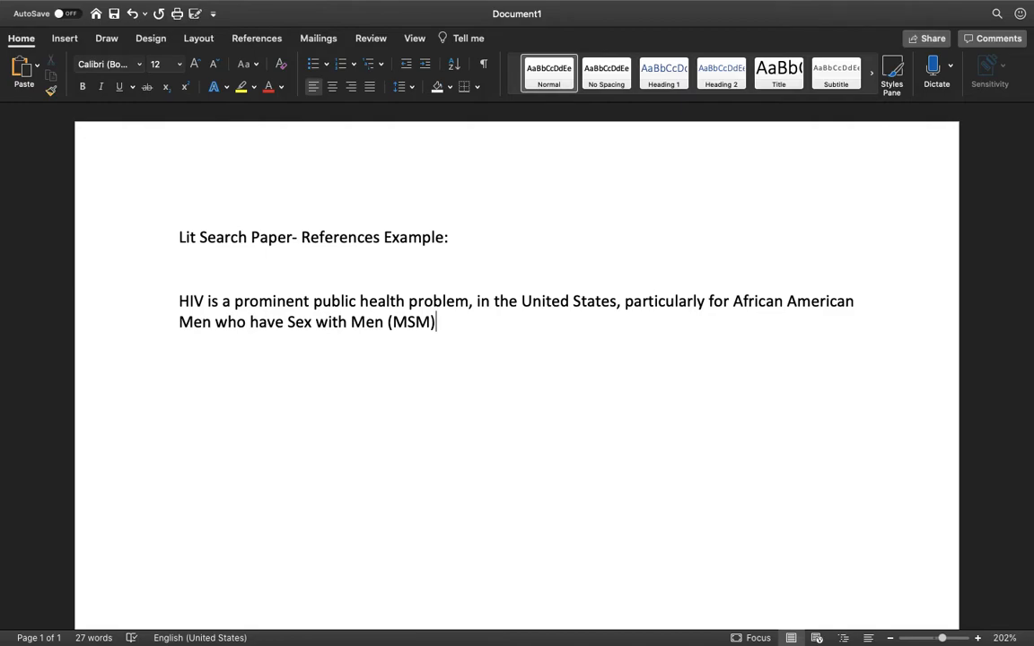
# Set the Mendeley citation style to American Psychological Association 6th edition and dismiss the sign-in message.
pyautogui.click(269, 40)
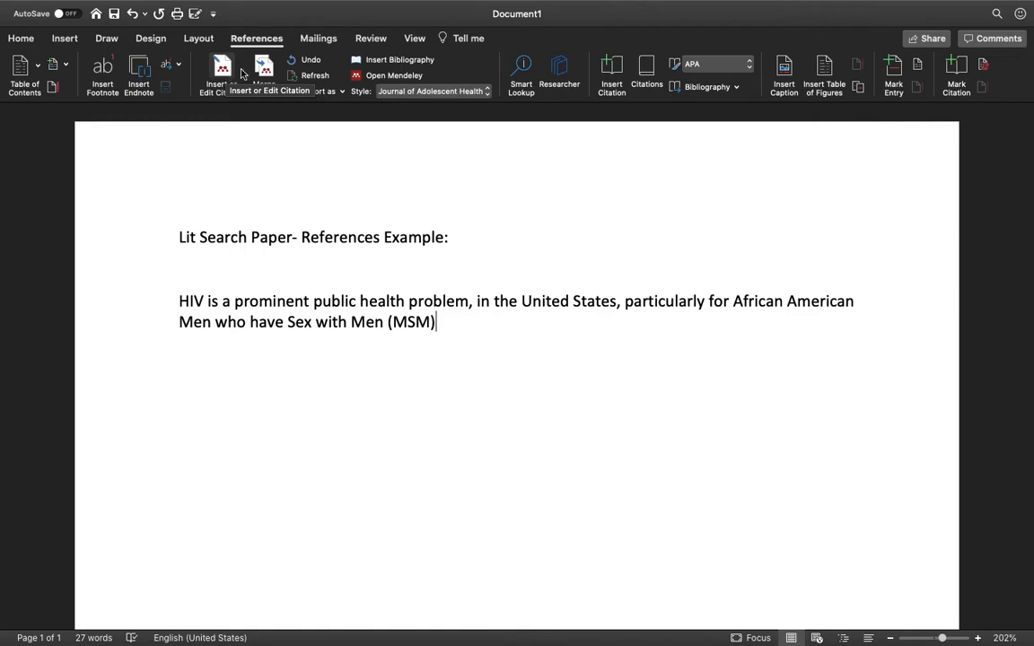
pyautogui.click(454, 91)
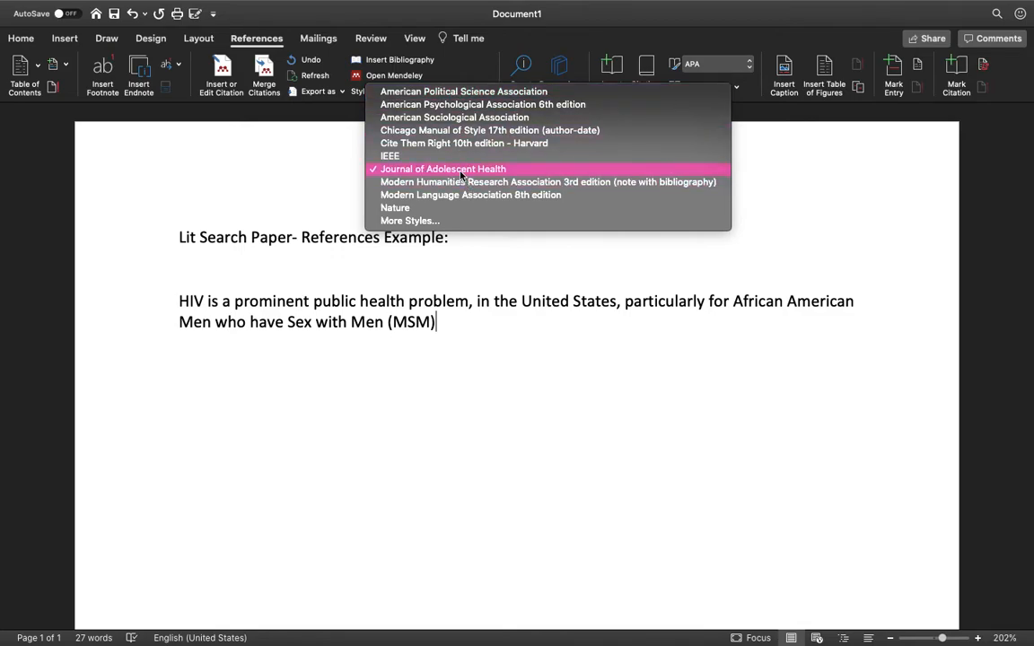
pyautogui.click(556, 106)
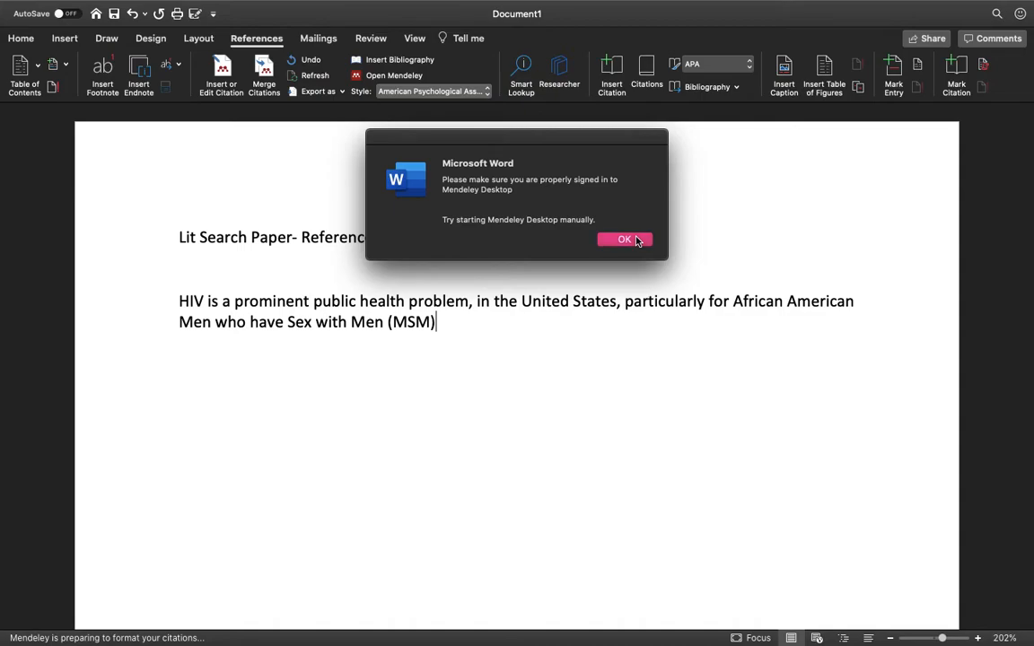
pyautogui.click(624, 239)
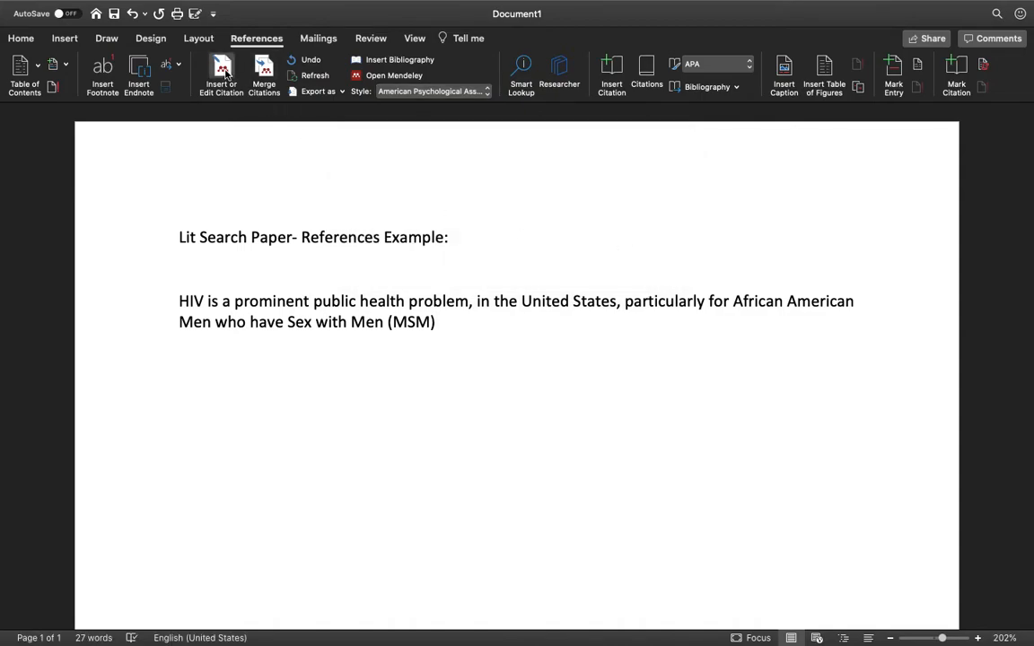
# Insert a Mendeley citation of the 2019 PLoS ONE article from the Example of REF folder after "(MSM)" and end the sentence with a period.
pyautogui.click(225, 73)
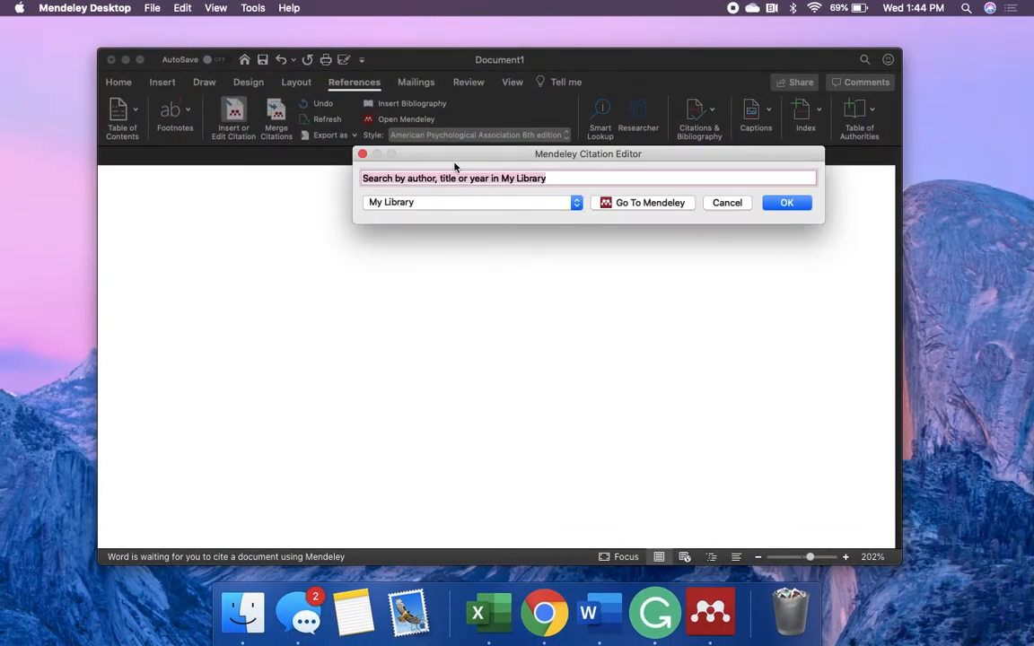
pyautogui.click(641, 208)
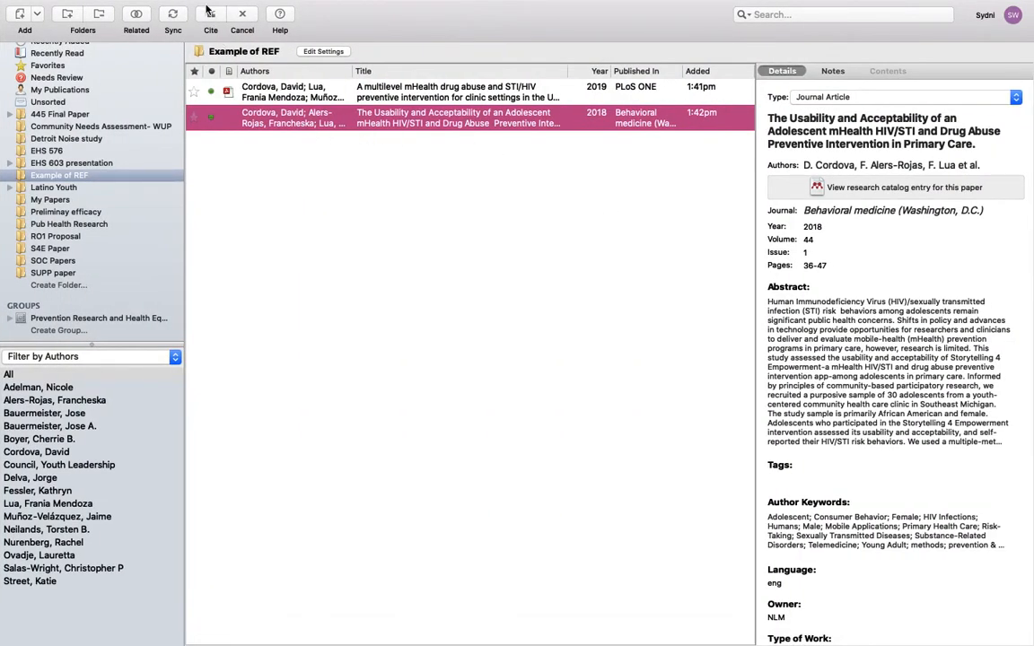
pyautogui.click(292, 99)
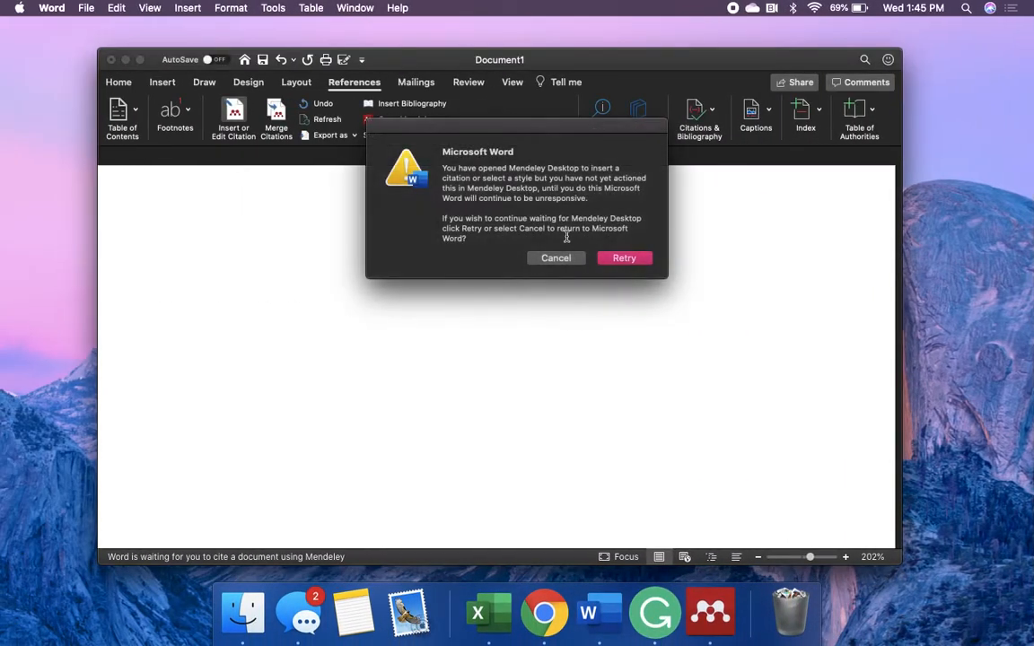
pyautogui.click(623, 258)
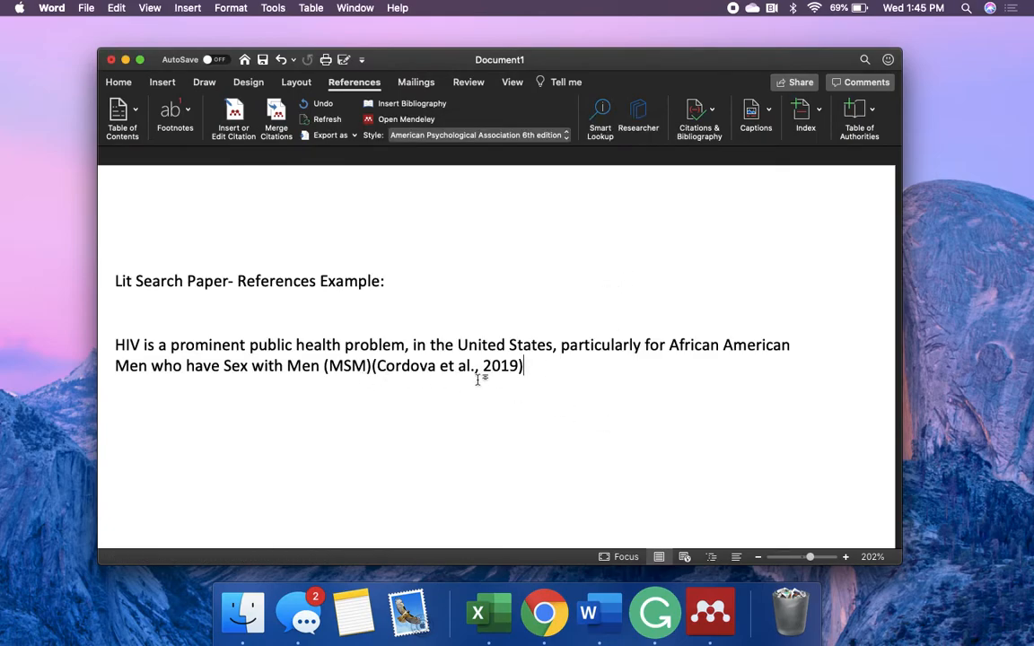
pyautogui.write('.')
# Try the Journal of Adolescent Health citation style on the document, and switch the style to American Sociological Association.
pyautogui.click(544, 135)
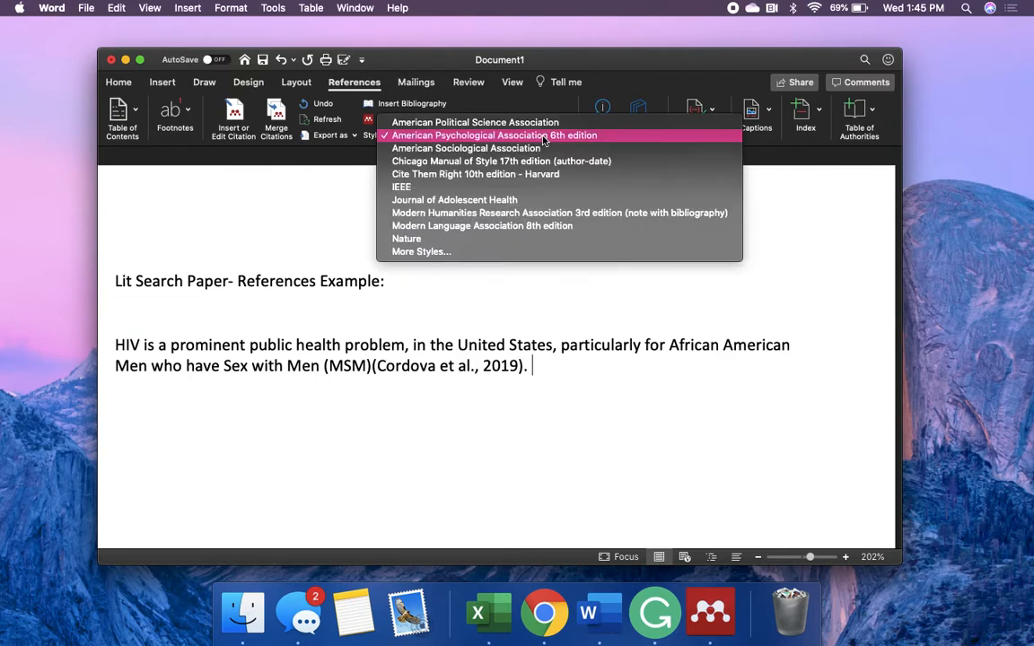
pyautogui.click(538, 200)
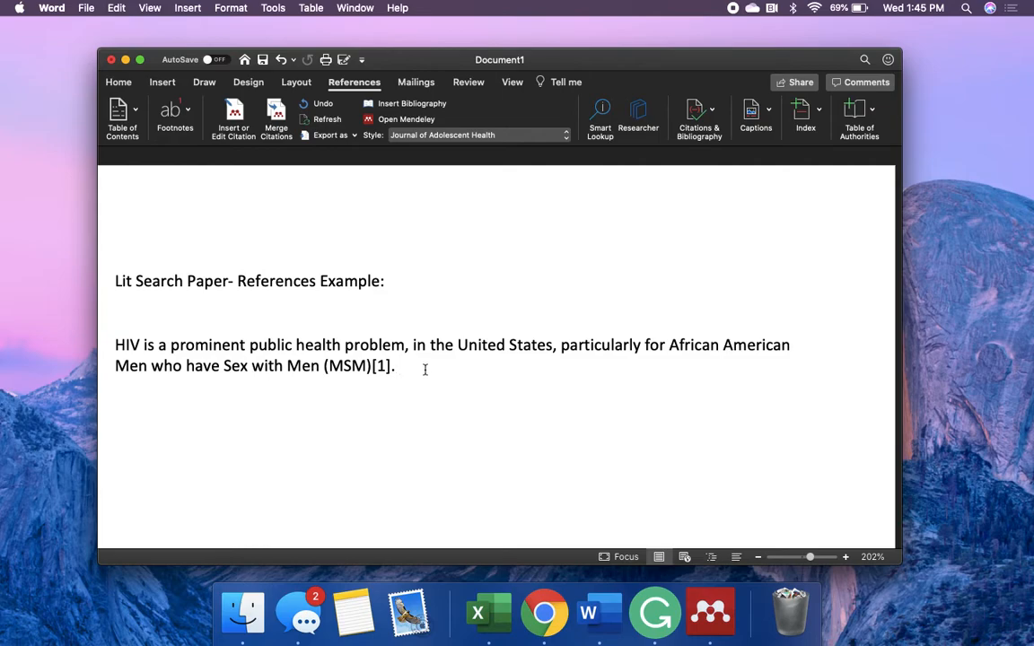
pyautogui.click(439, 136)
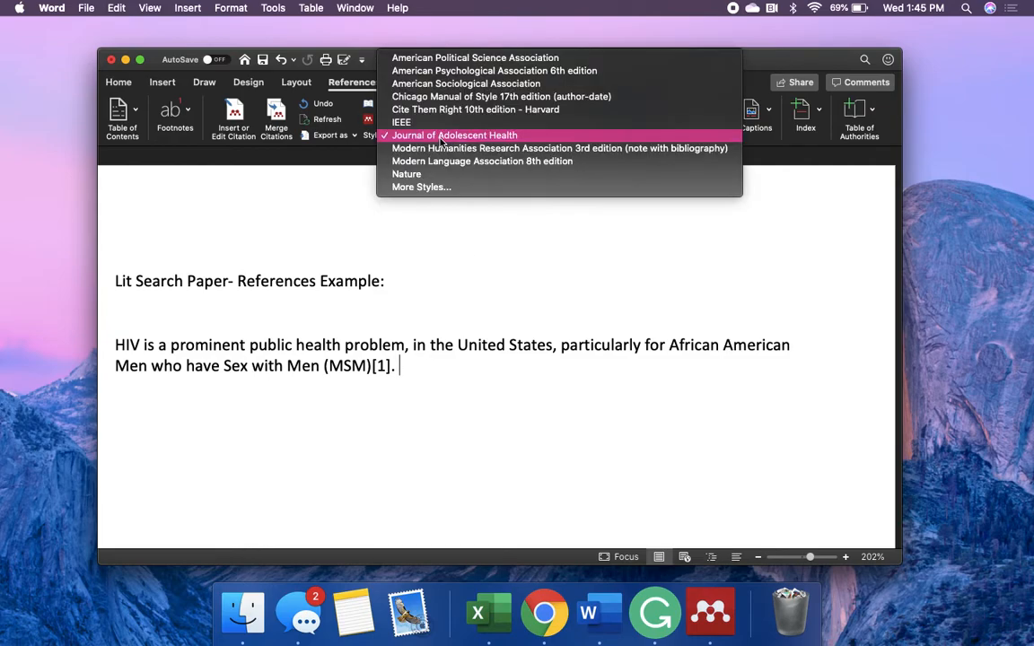
pyautogui.click(456, 89)
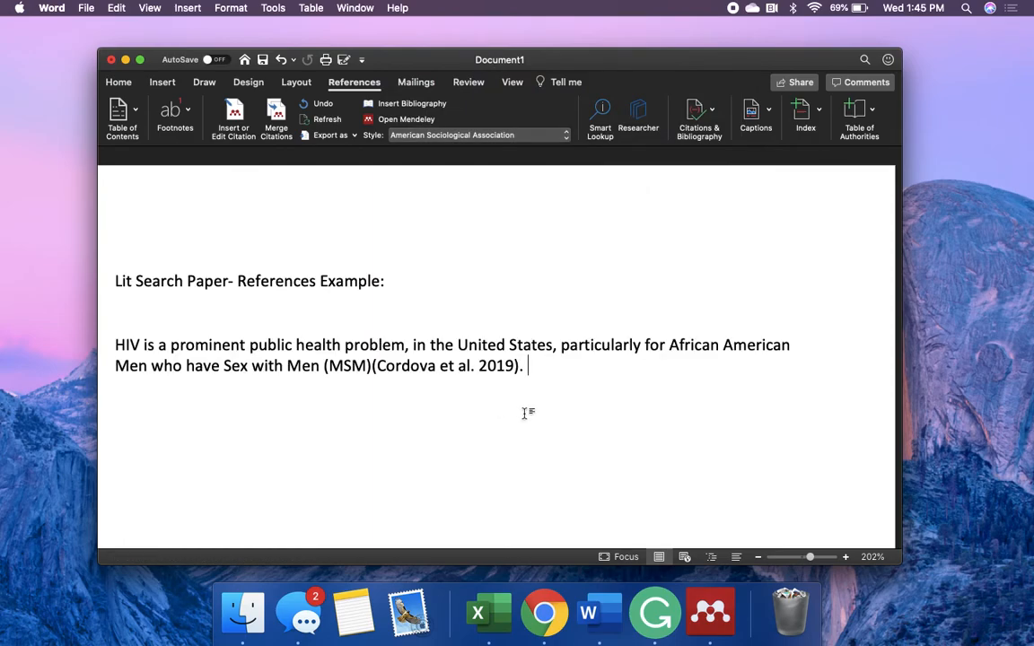
# Make the document full screen, add a "References:" heading below the paragraph, and insert the Mendeley bibliography beneath it.
pyautogui.press('Return')
pyautogui.click(139, 59)
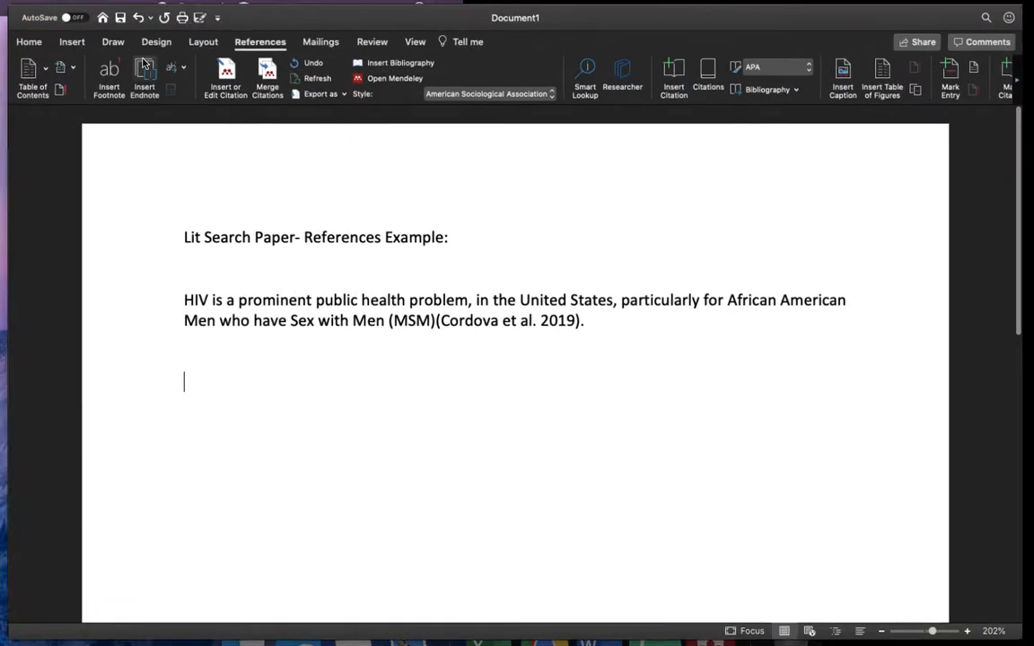
pyautogui.write('References:')
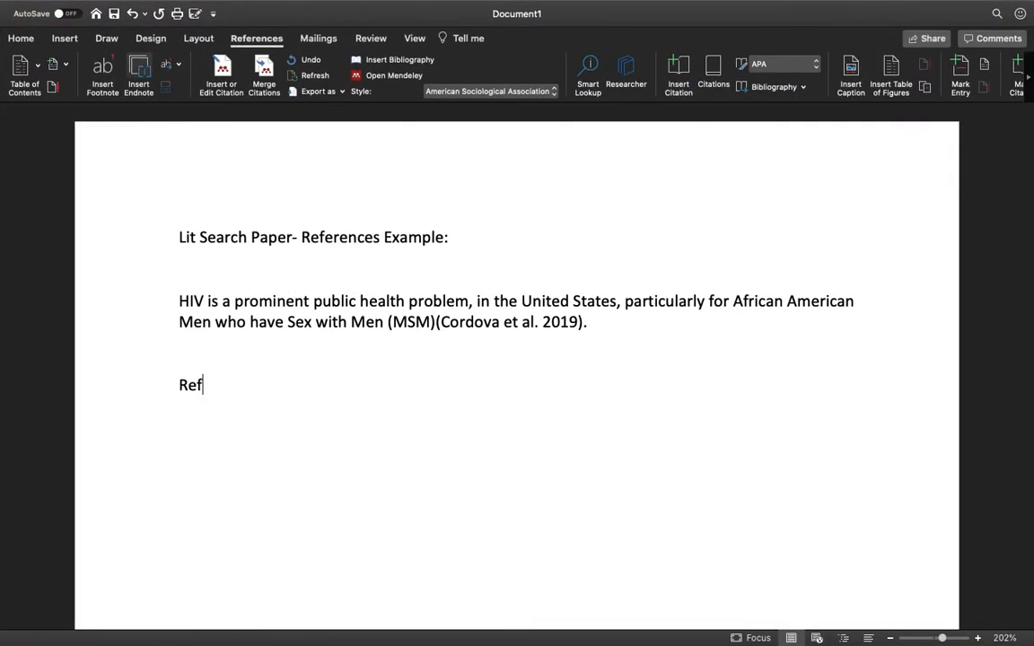
pyautogui.press('Return')
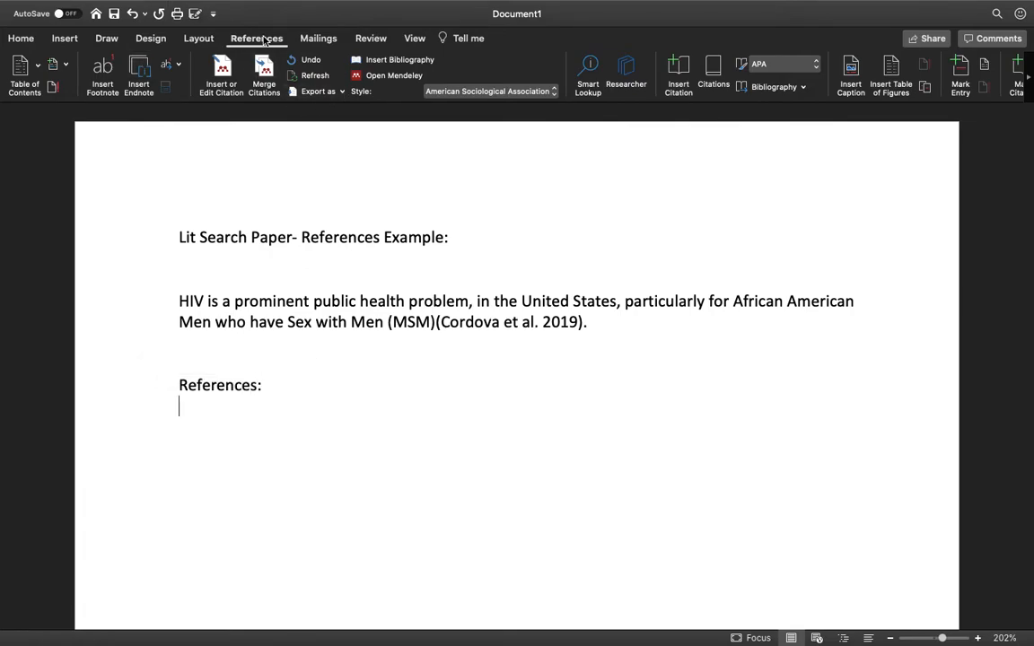
pyautogui.click(418, 67)
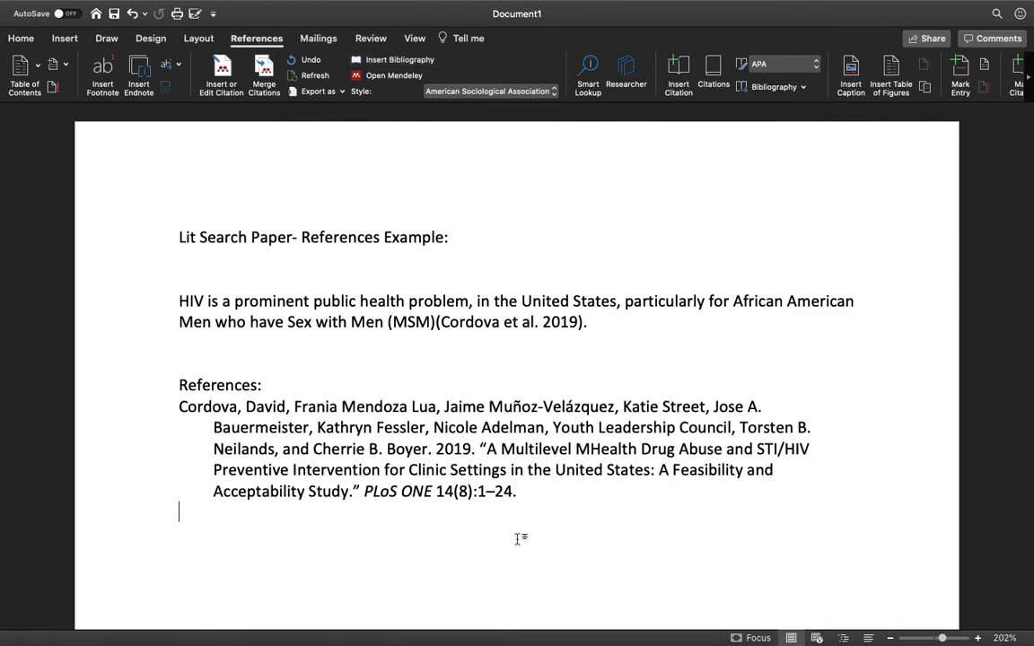
pyautogui.moveTo(549, 500); pyautogui.dragTo(144, 415)
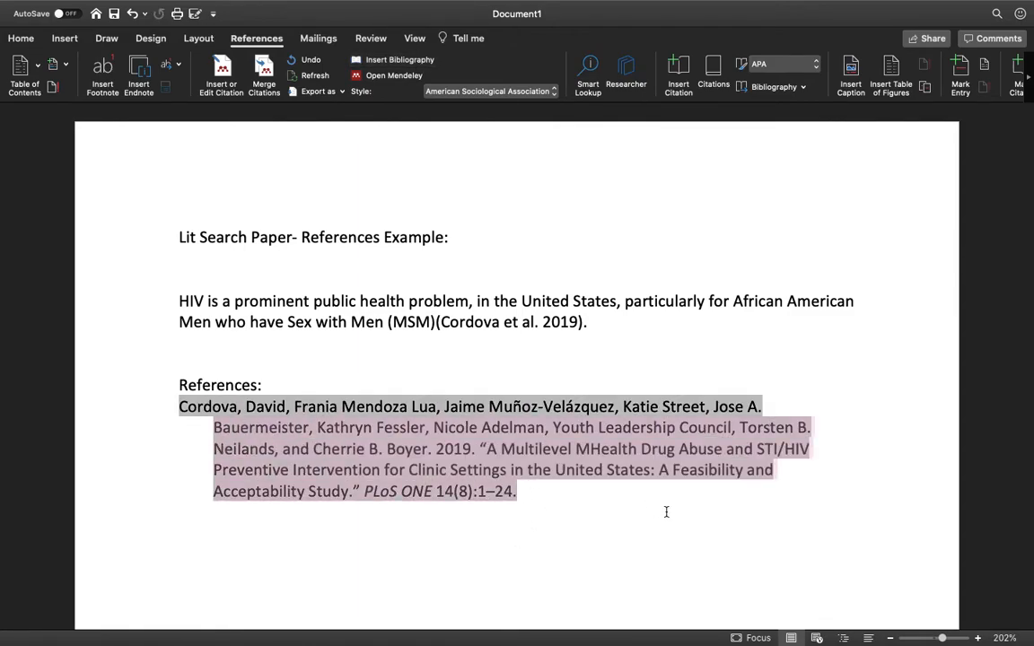
pyautogui.click(588, 507)
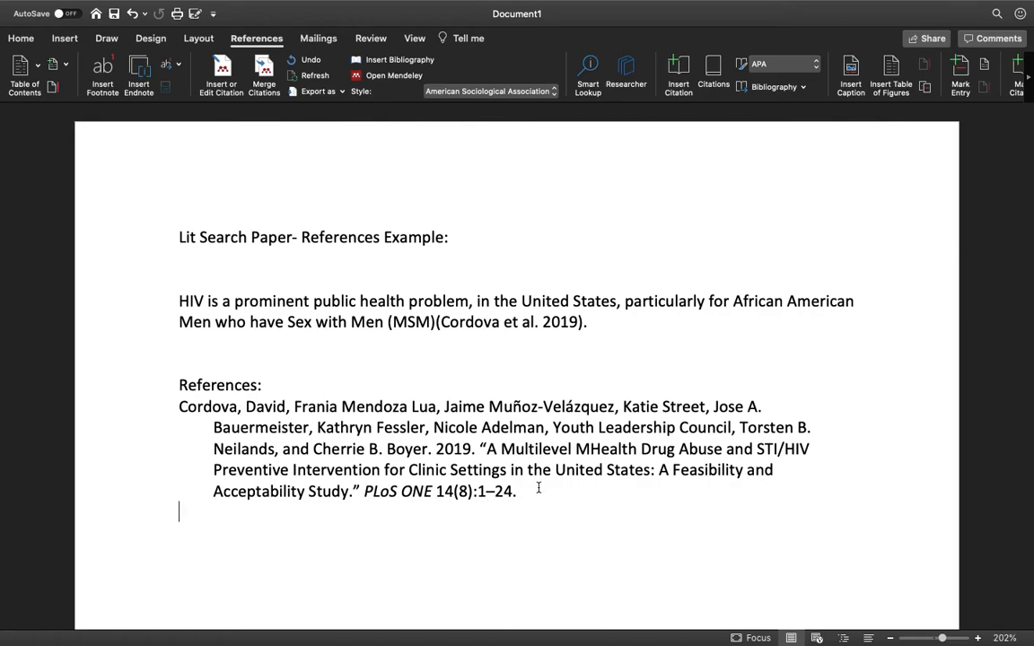
# Try to change the document's citation style to American Psychological Association 6th edition.
pyautogui.click(490, 93)
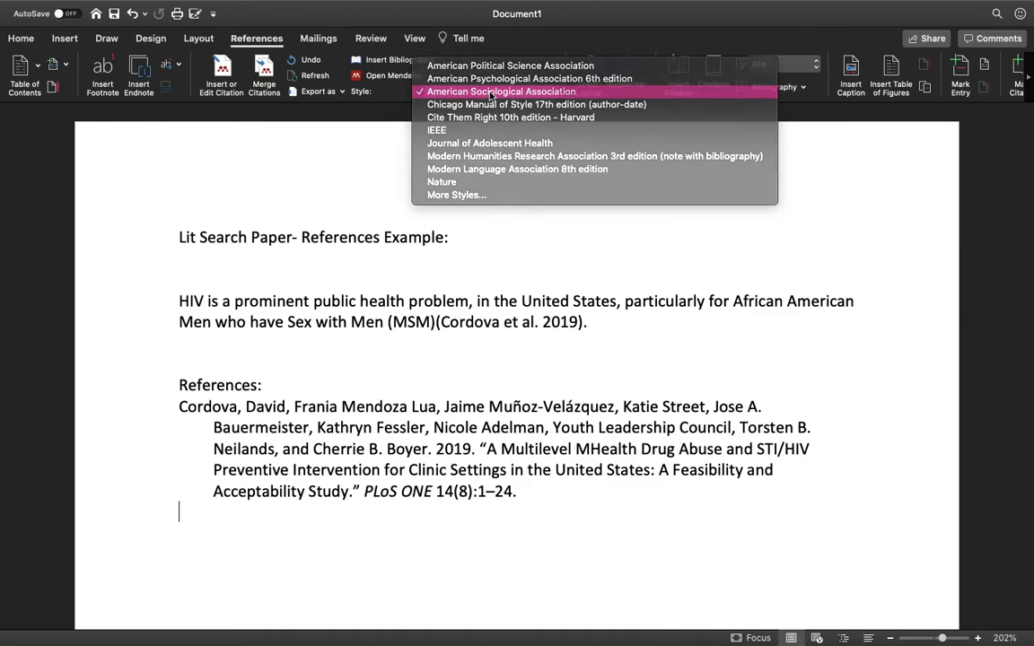
pyautogui.click(490, 93)
pyautogui.click(490, 93)
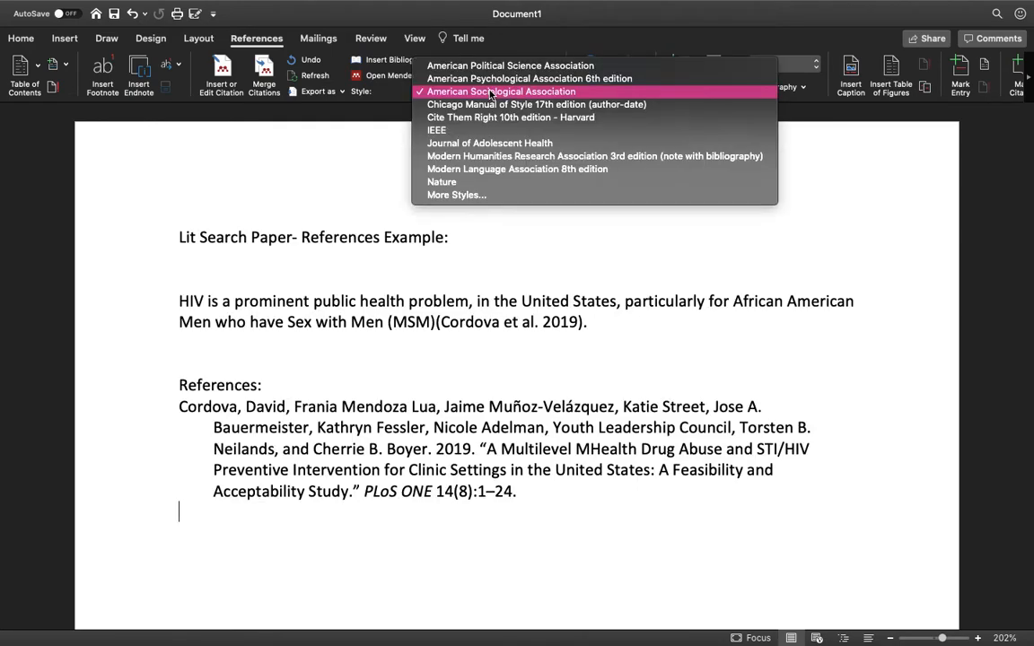
pyautogui.click(440, 76)
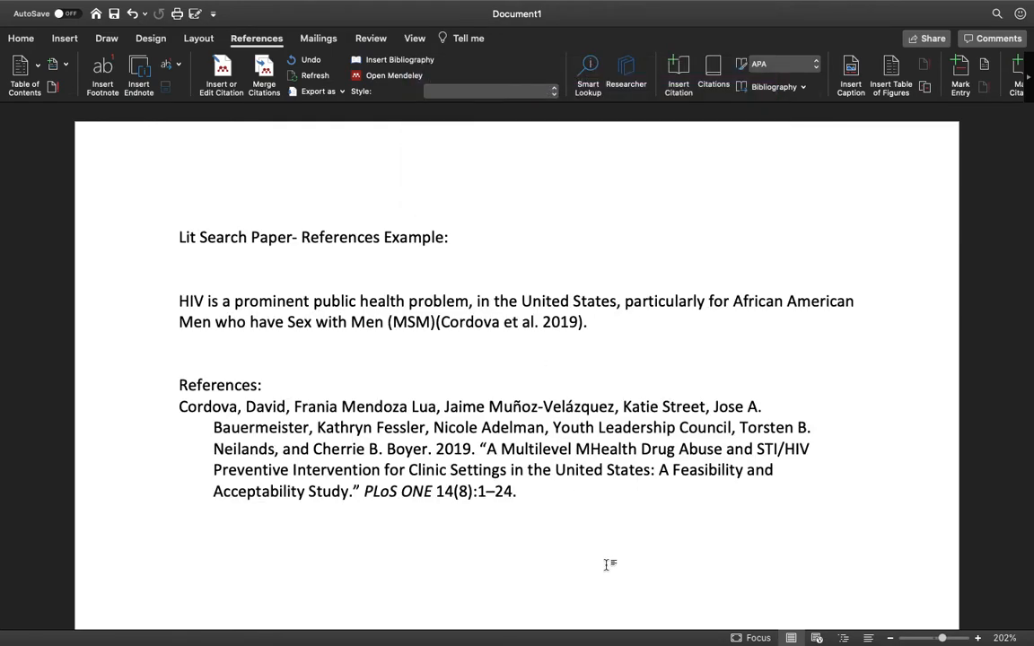
pyautogui.click(544, 364)
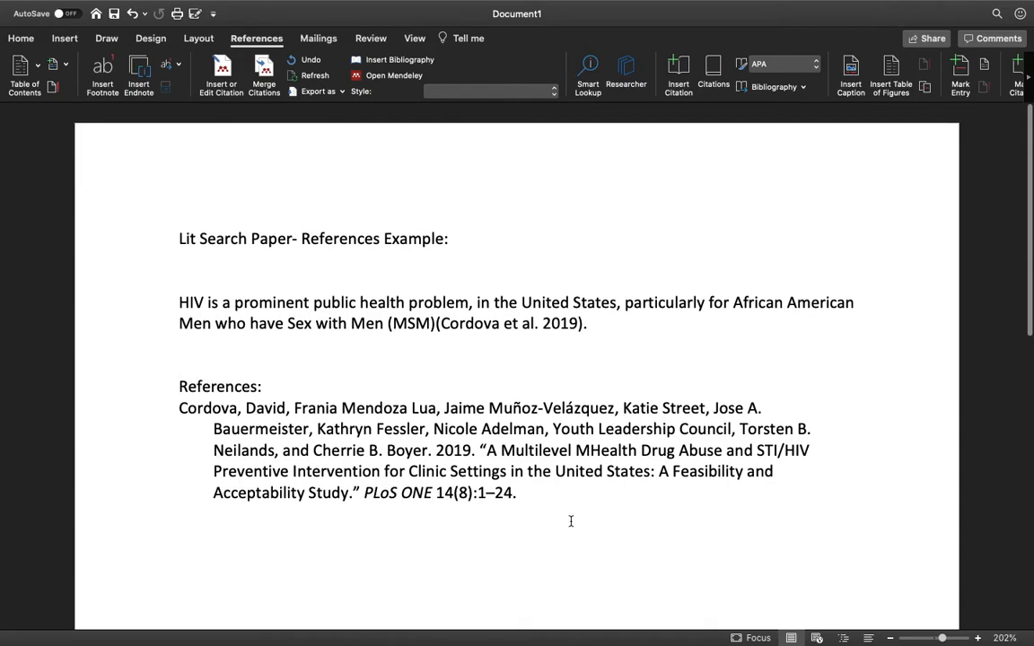
pyautogui.click(546, 494)
pyautogui.click(554, 562)
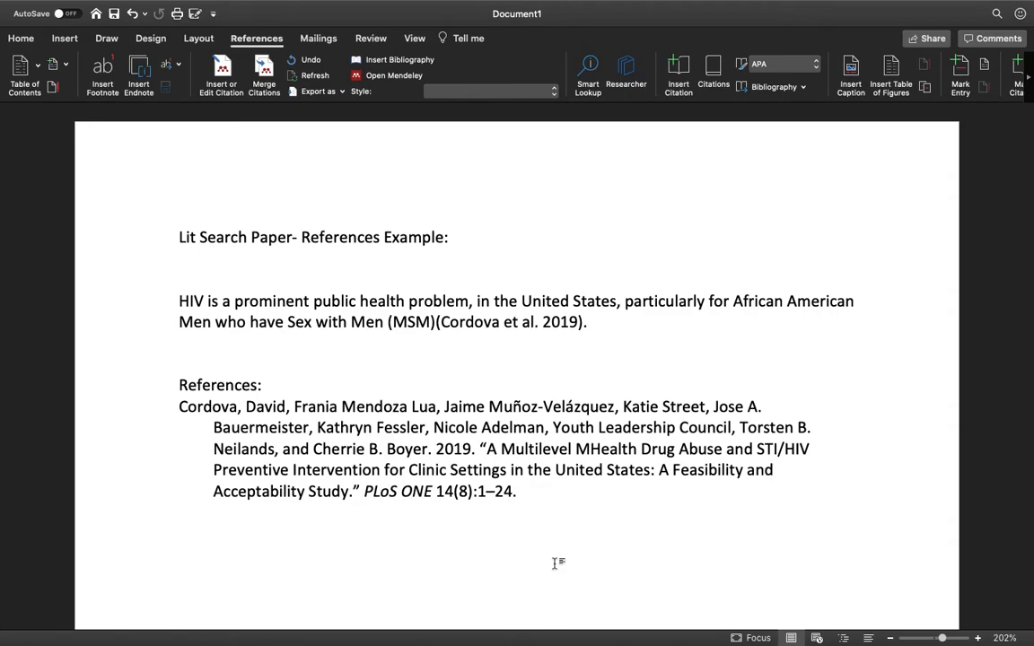
# Switch to Mendeley Desktop and review the full author list of the 2018 Behavioral medicine article in the Example of REF folder.
pyautogui.scroll(-1, 536, 372)
pyautogui.hotkey('ctrl', 'Right')
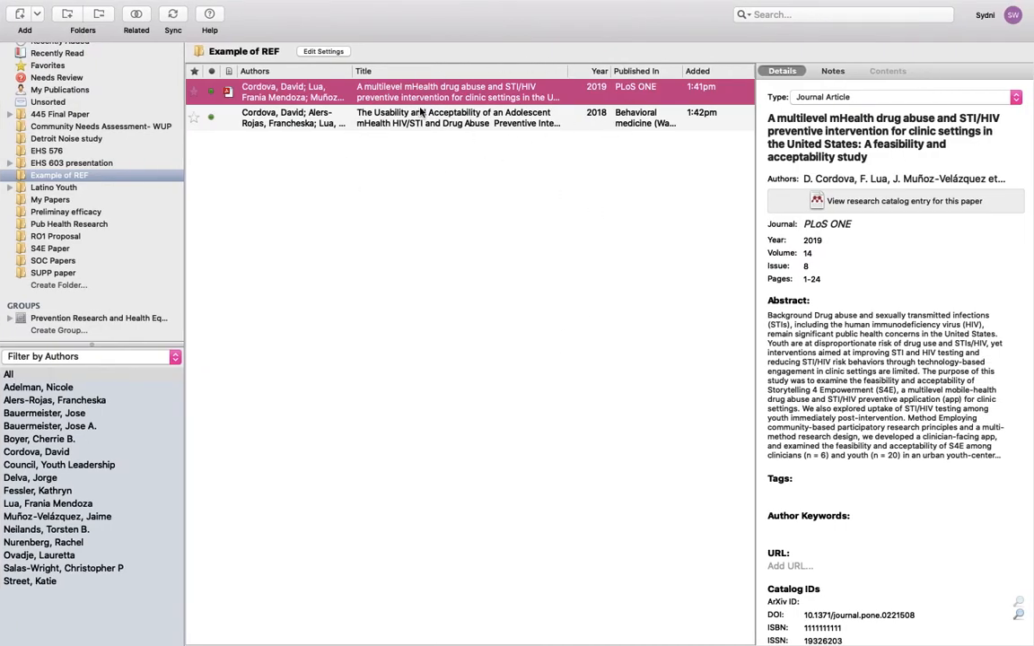
pyautogui.click(429, 123)
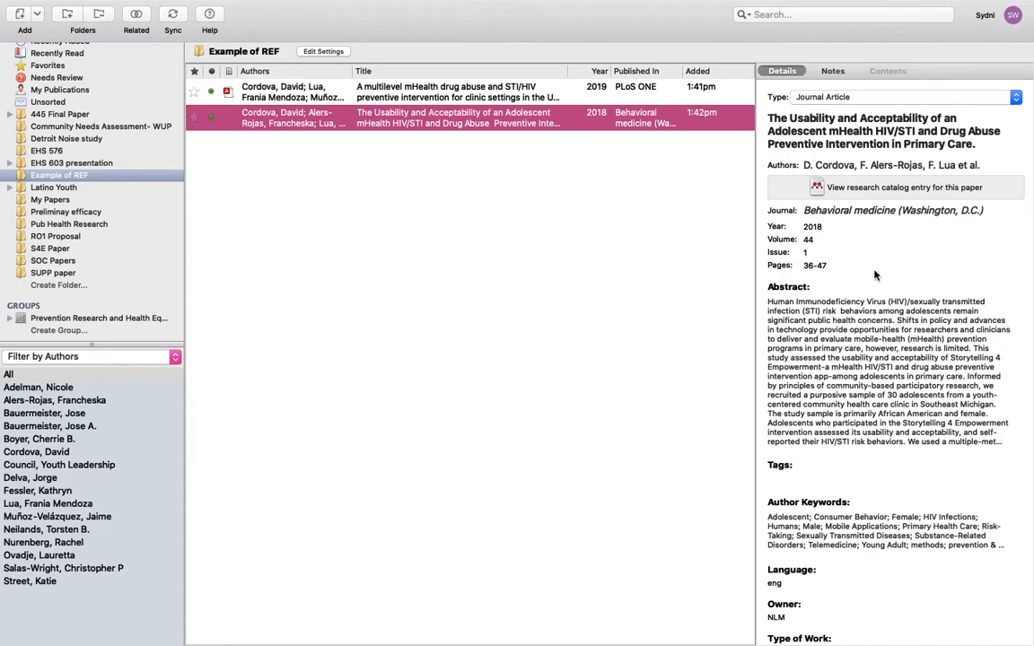
pyautogui.click(841, 165)
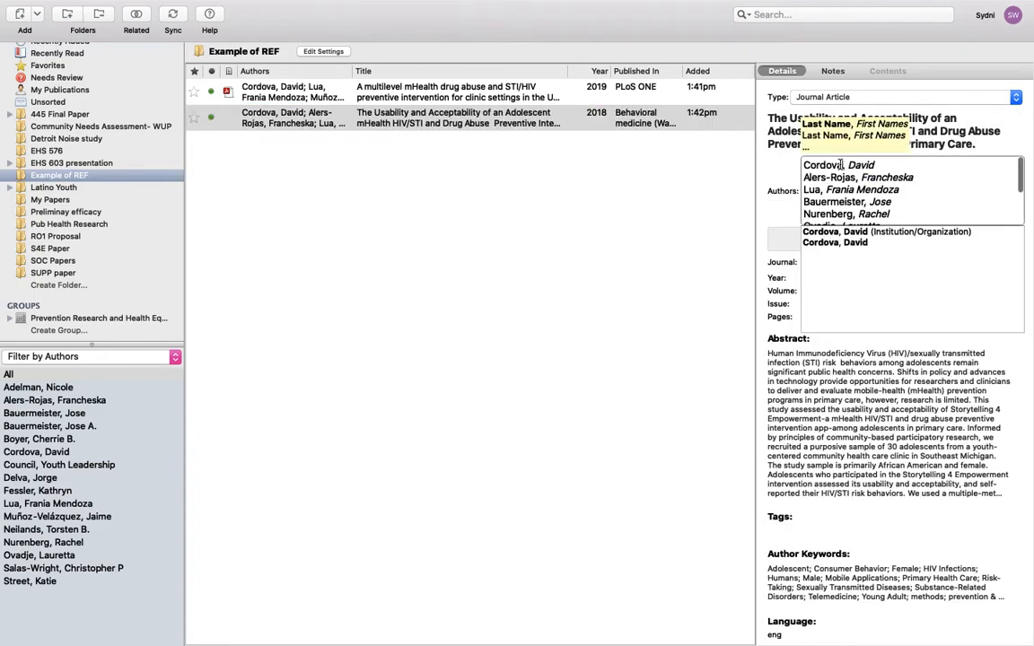
pyautogui.scroll(-4, 897, 193)
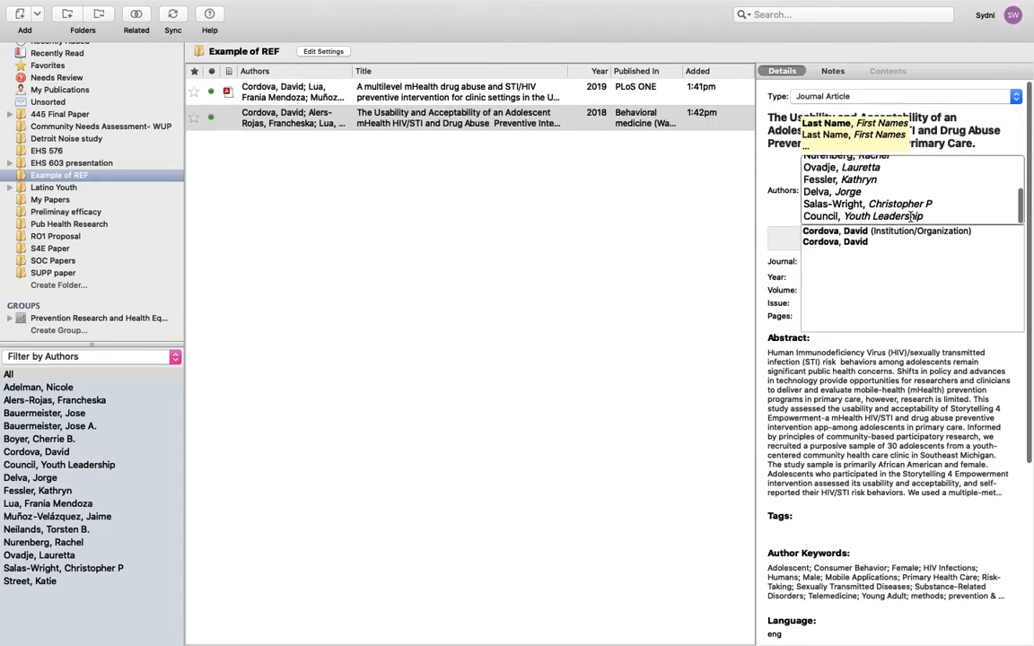
pyautogui.scroll(4, 888, 198)
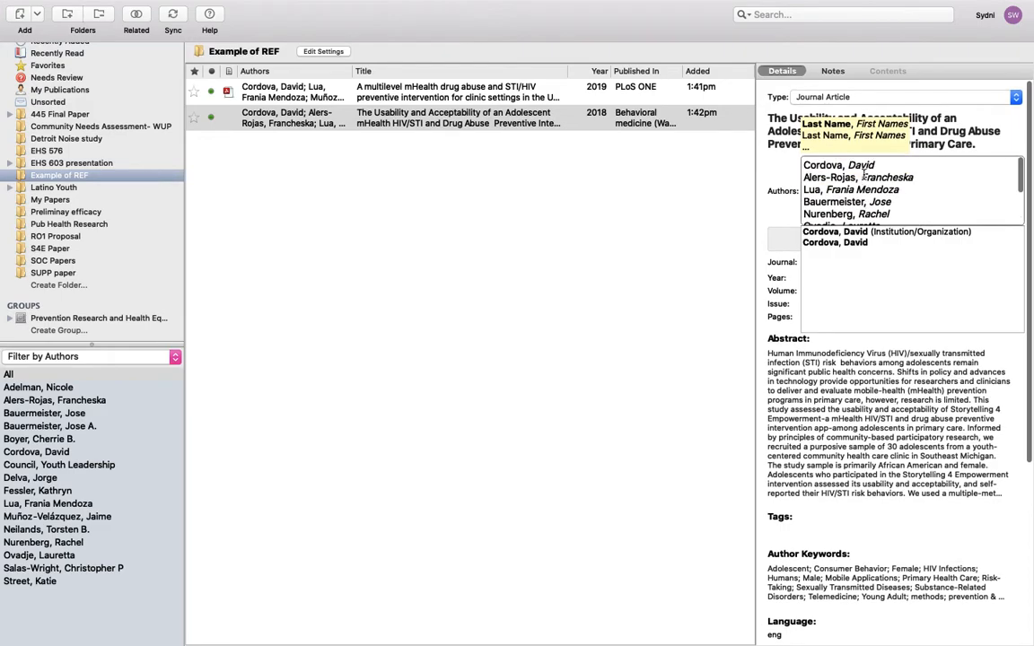
pyautogui.click(607, 171)
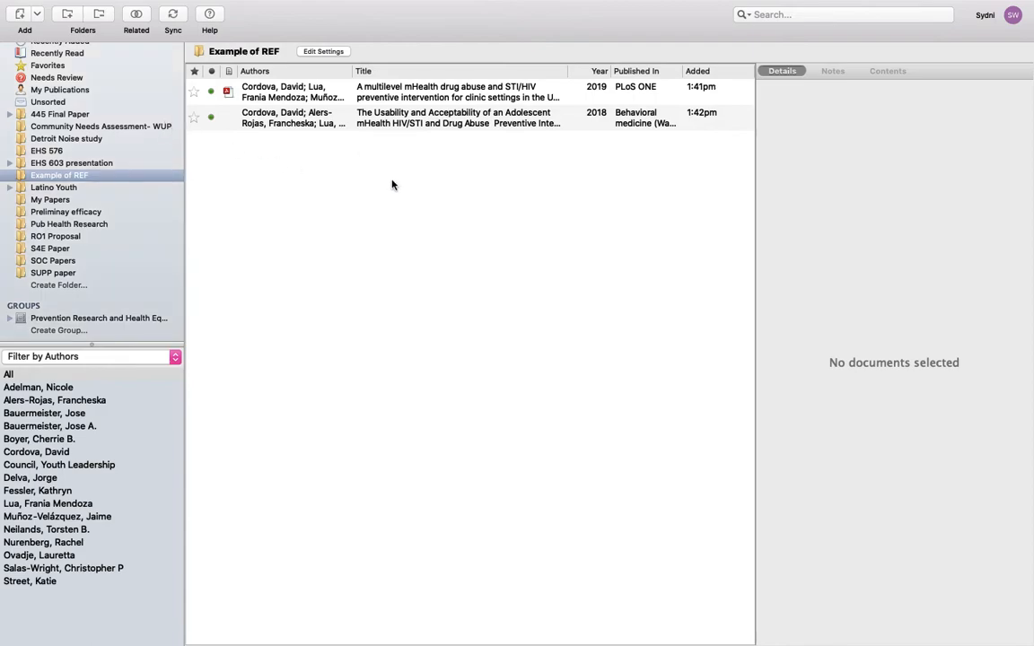
pyautogui.click(37, 14)
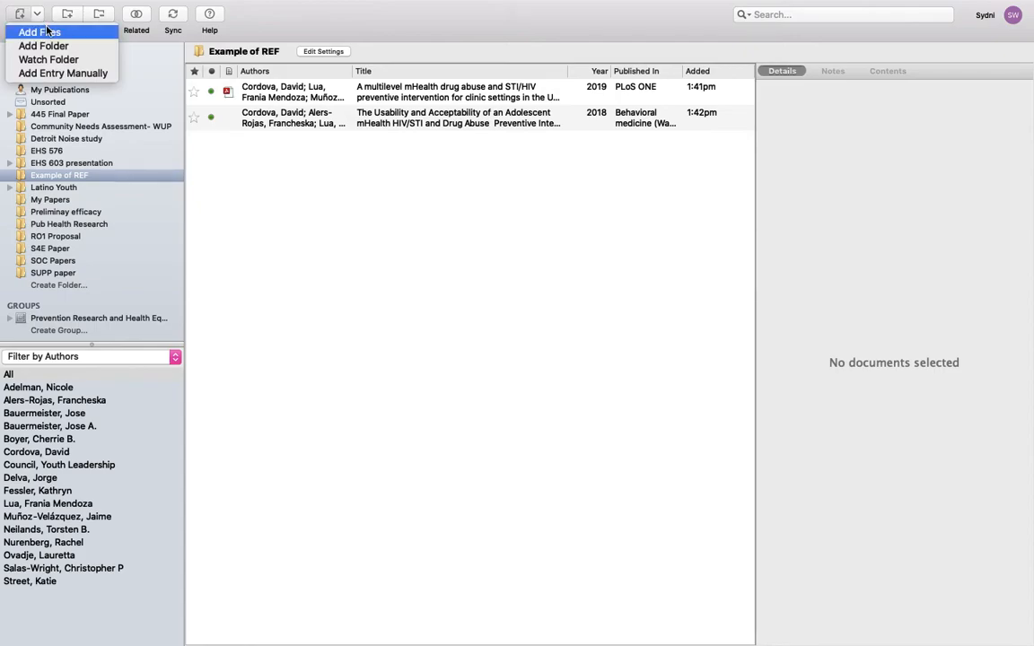
pyautogui.click(47, 32)
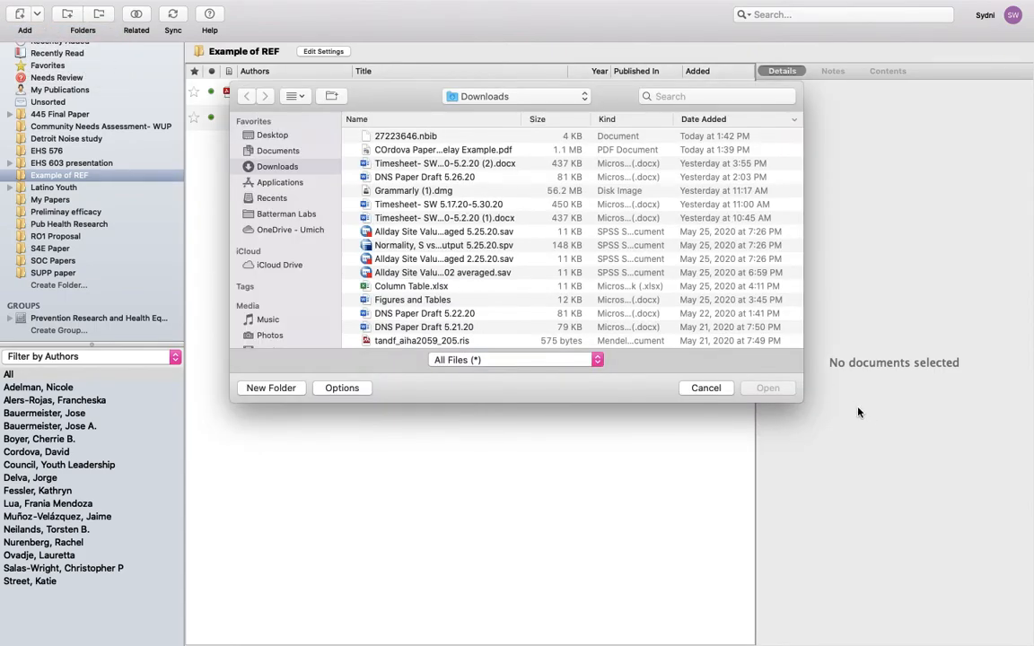
pyautogui.click(703, 388)
# Start a manual entry in the Example of REF folder with type Web Page and title "HIV among youth".
pyautogui.click(37, 15)
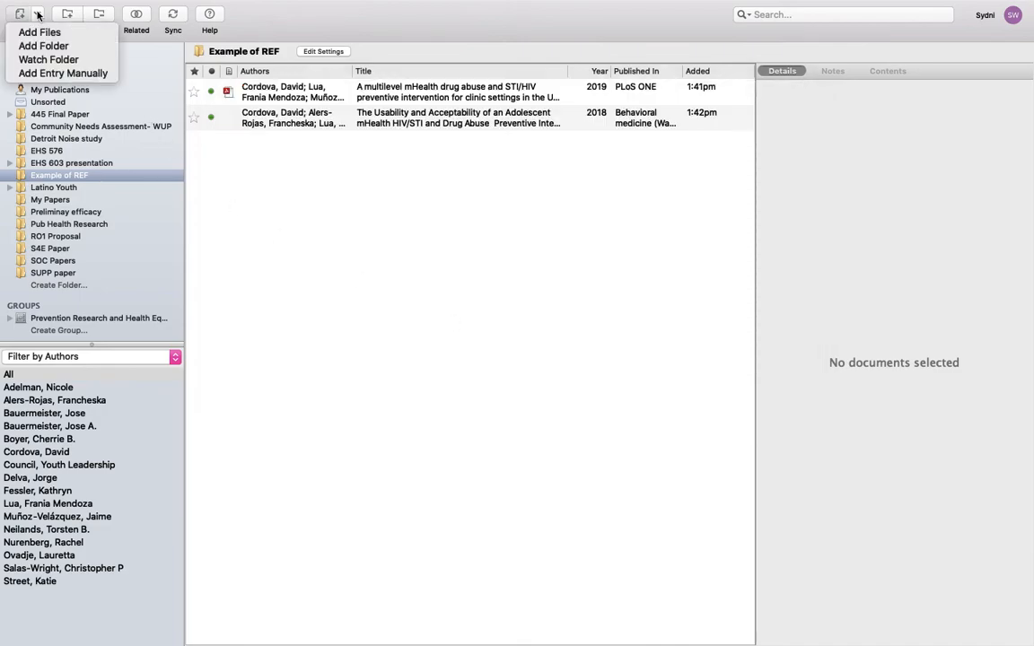
pyautogui.click(49, 73)
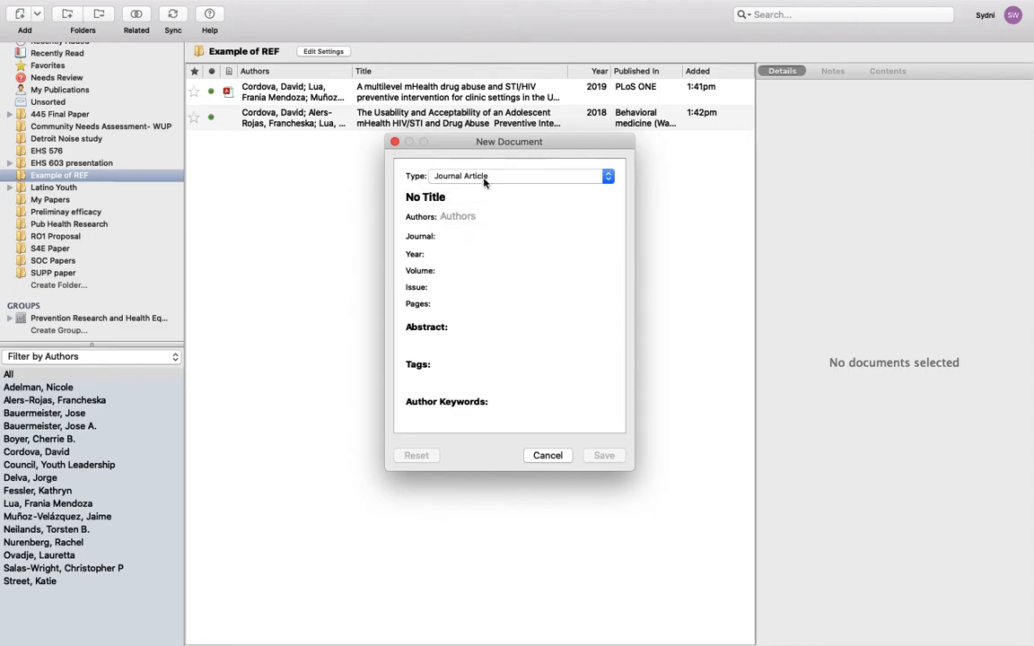
pyautogui.click(538, 176)
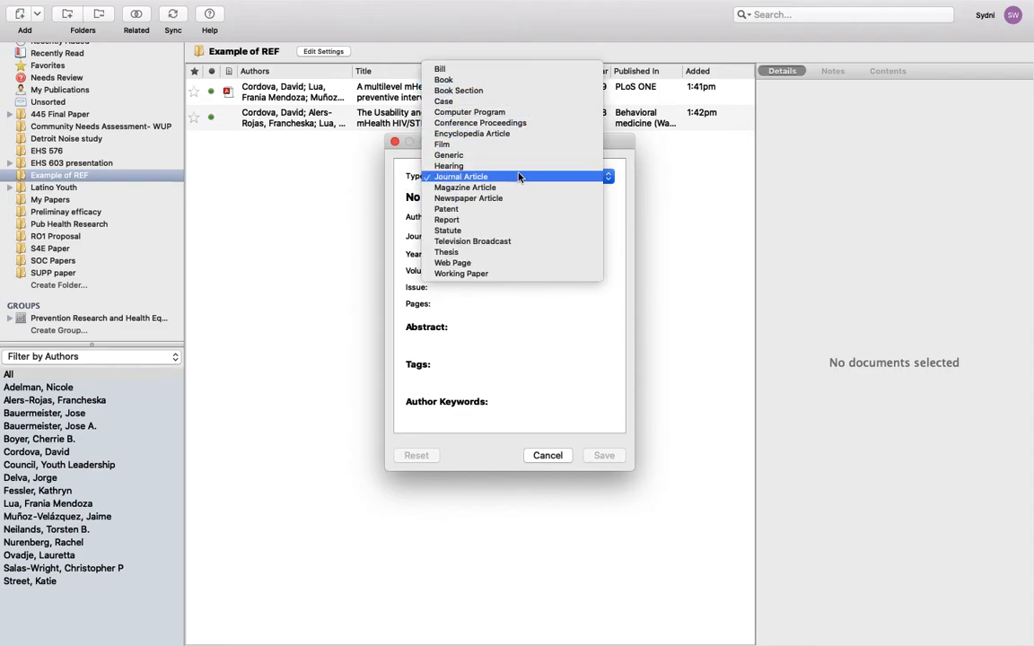
pyautogui.click(507, 262)
pyautogui.click(488, 198)
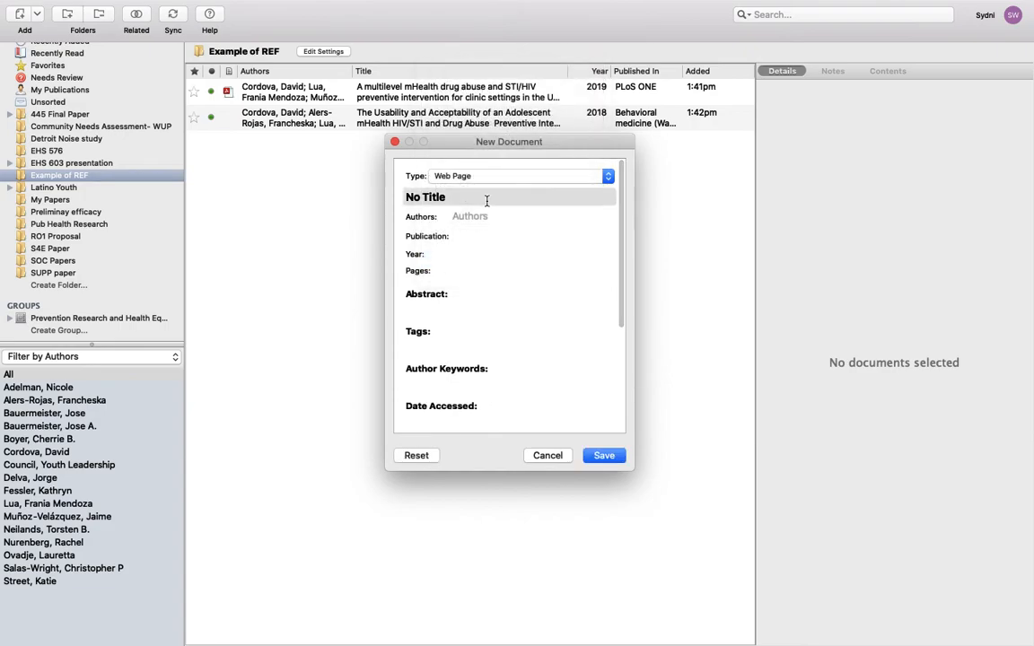
pyautogui.write('HI')
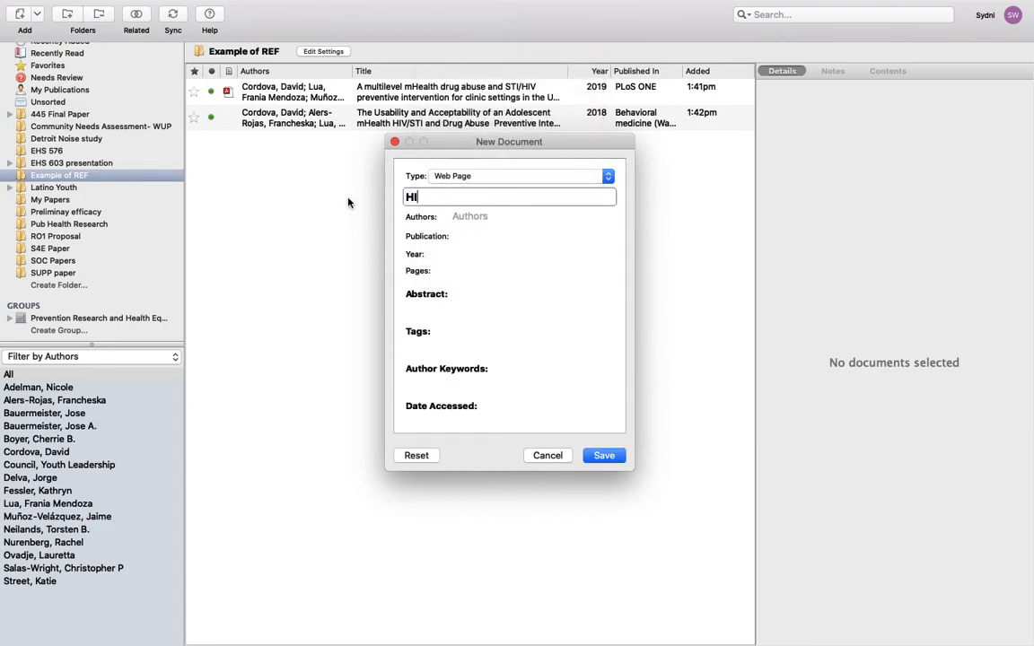
pyautogui.write('V among youth')
pyautogui.write('Centers')
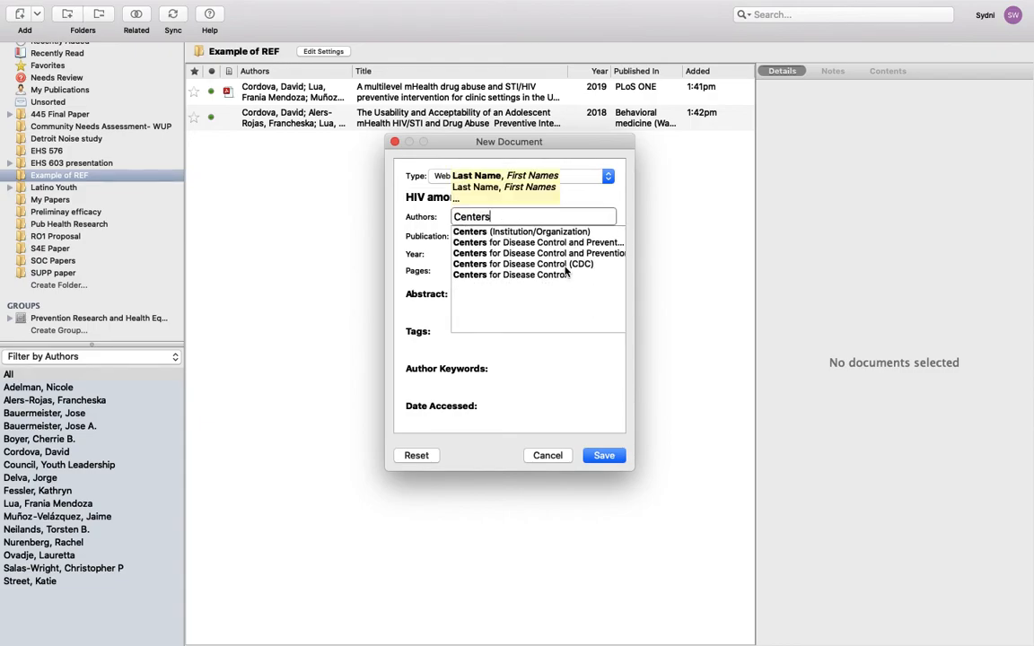
pyautogui.click(558, 263)
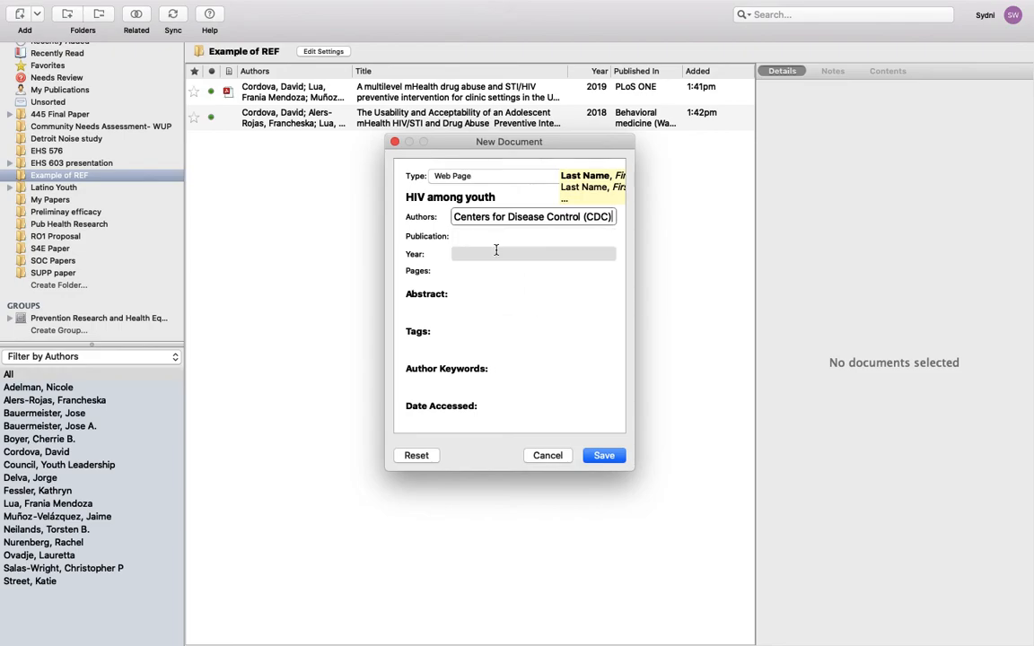
pyautogui.scroll(-3, 514, 399)
pyautogui.click(470, 381)
pyautogui.write('www.cdc.org')
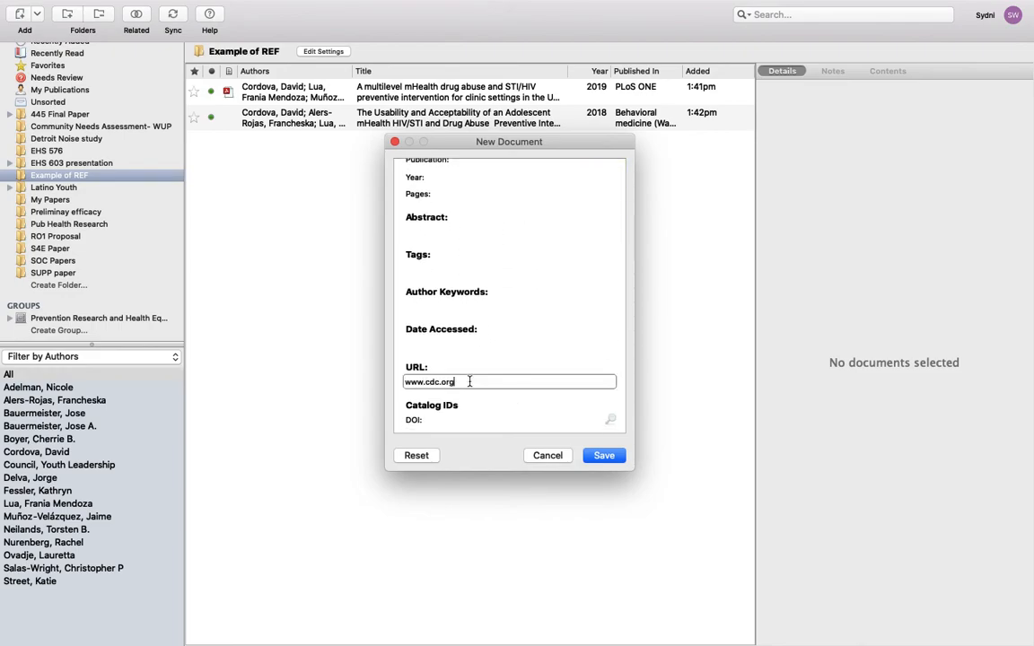
pyautogui.click(604, 454)
pyautogui.click(453, 151)
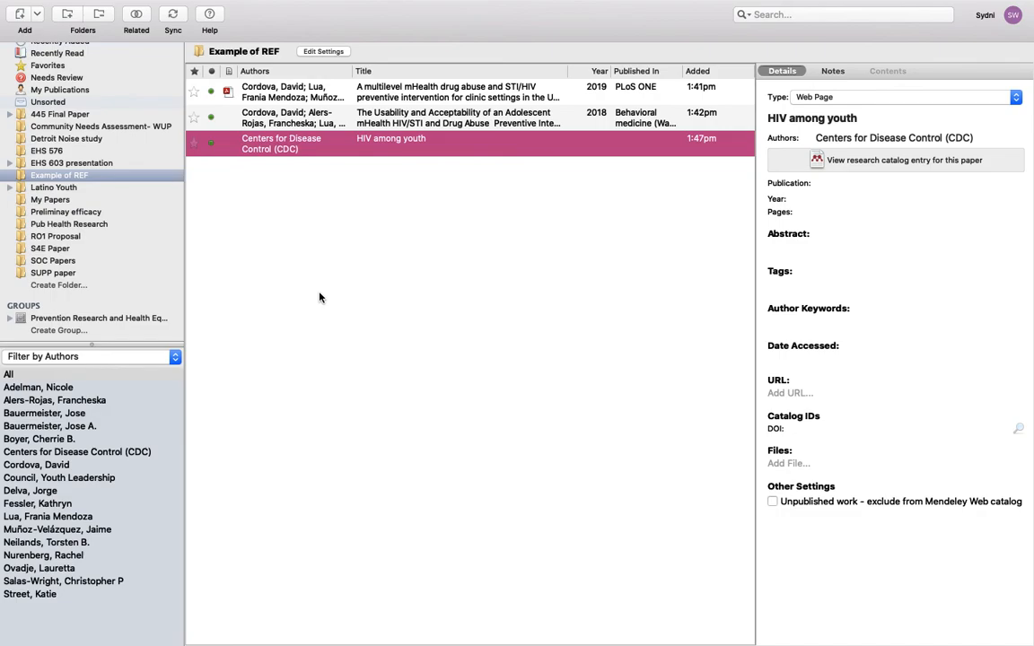
pyautogui.hotkey('ctrl', 'Left')
pyautogui.hotkey('ctrl', 'Right')
pyautogui.hotkey('ctrl', 'Right')
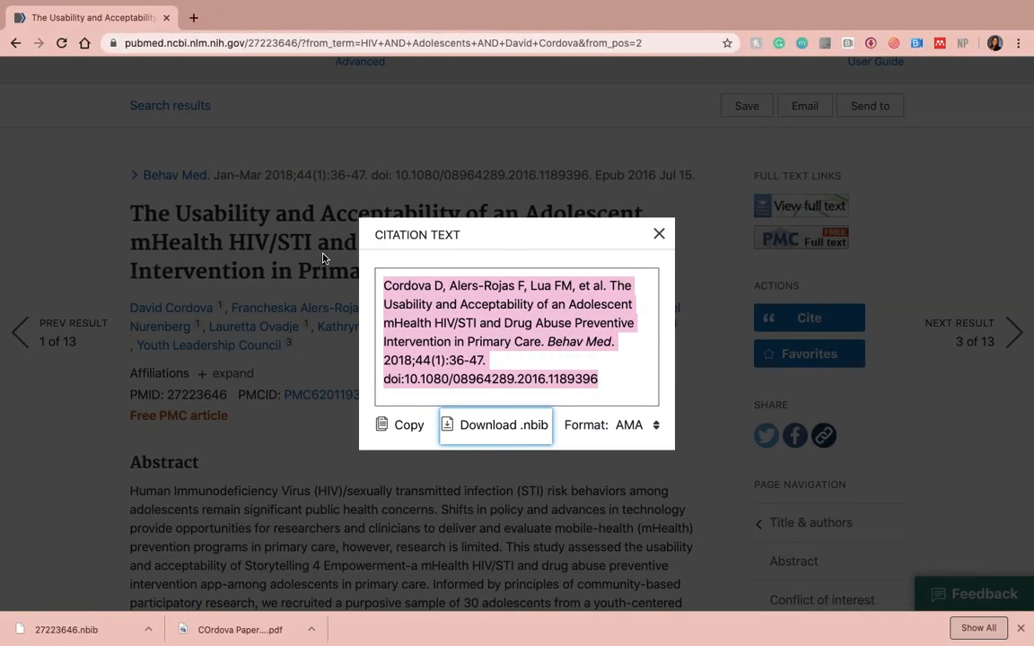
pyautogui.hotkey('ctrl', 'Left')
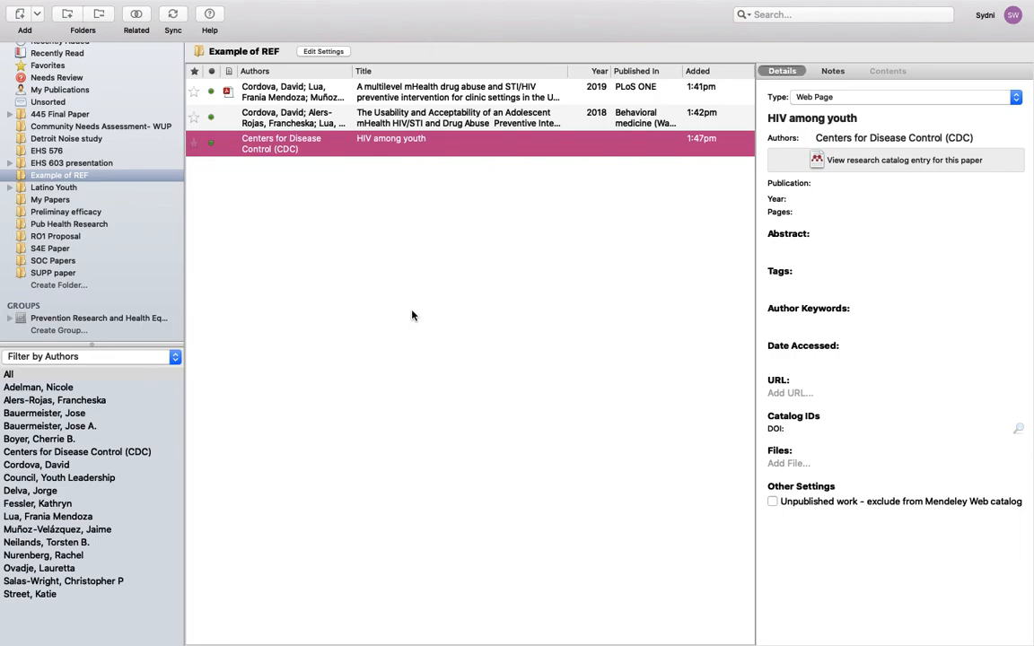
pyautogui.press('super+shift+5')
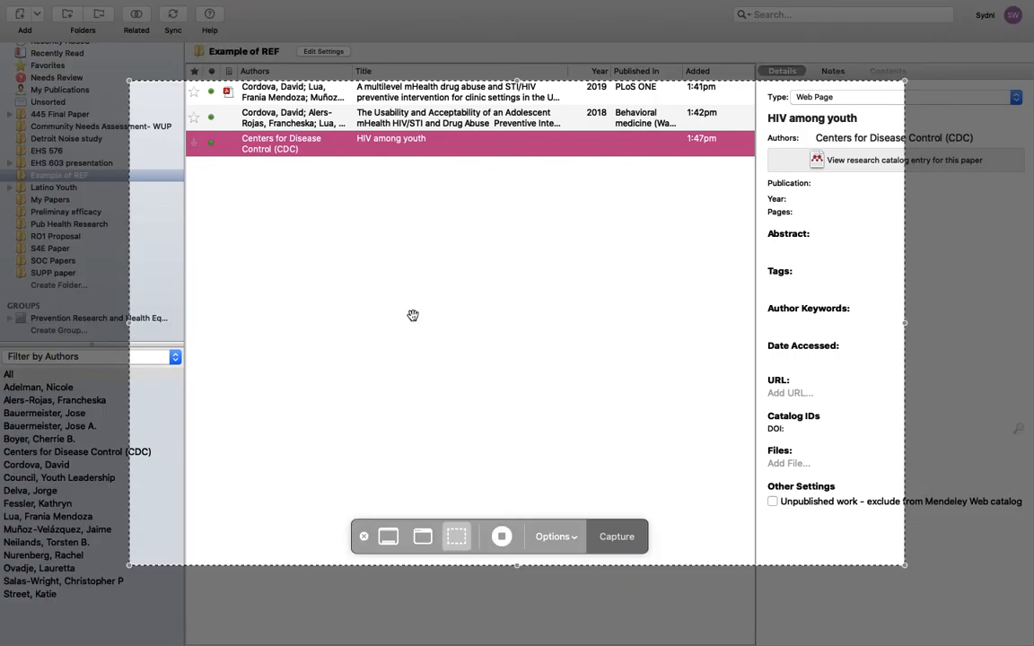